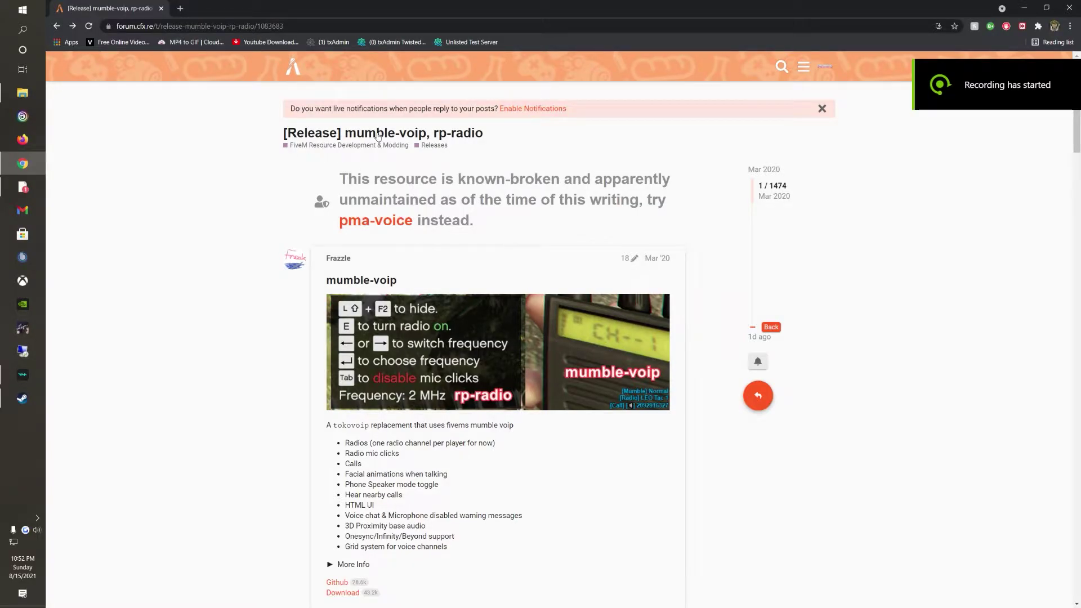
- Read through the resource page, highlighting the known-broken warning text
scroll(397, 489, "down", 2)
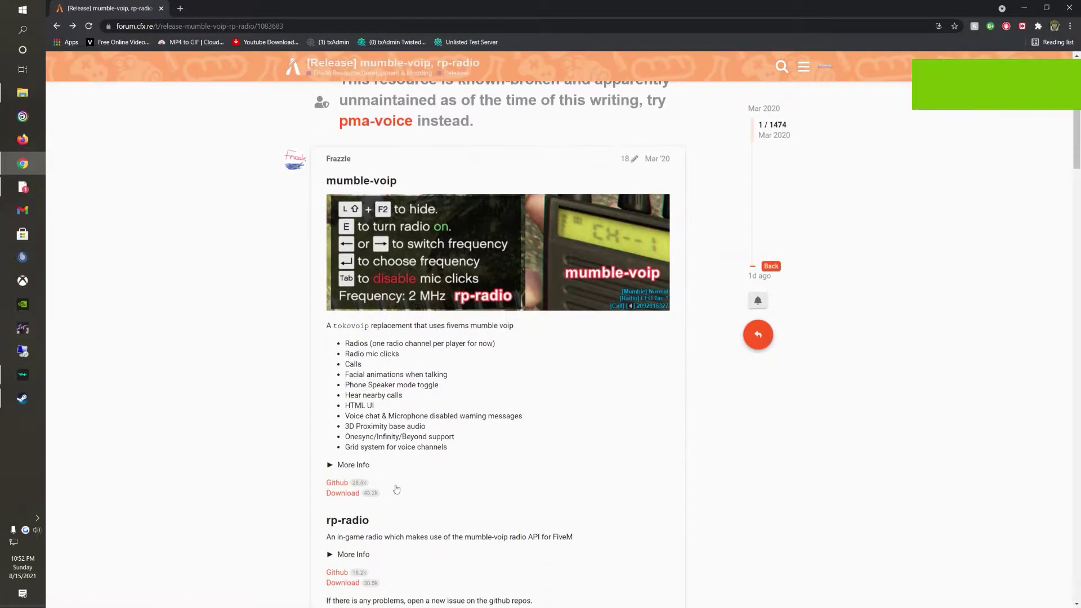
scroll(494, 411, "up", 2)
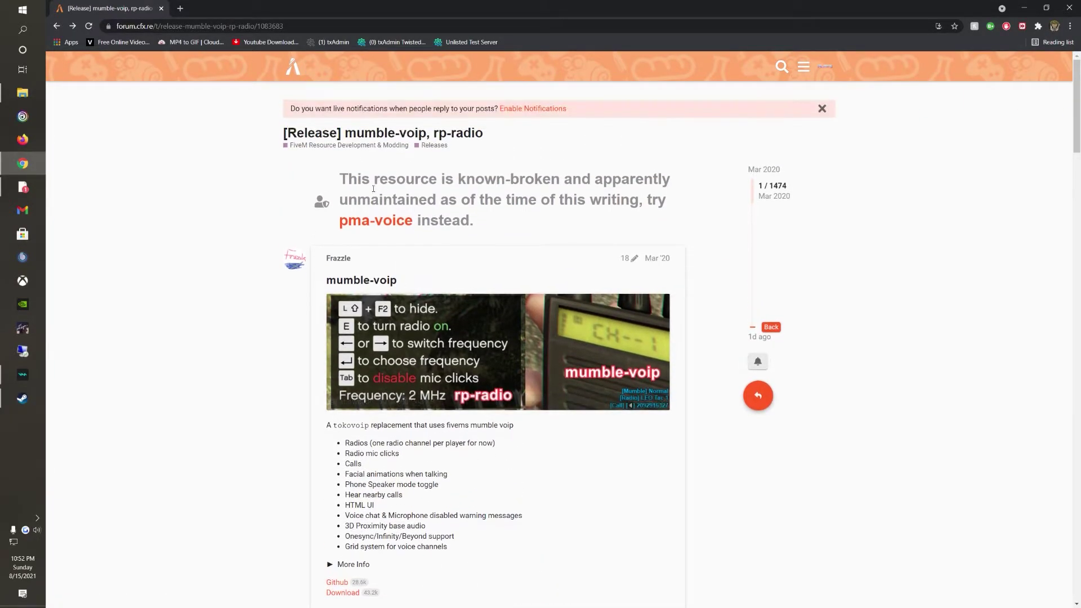
left_click_drag(340, 180, 620, 179)
left_click(620, 179)
scroll(448, 300, "down", 5)
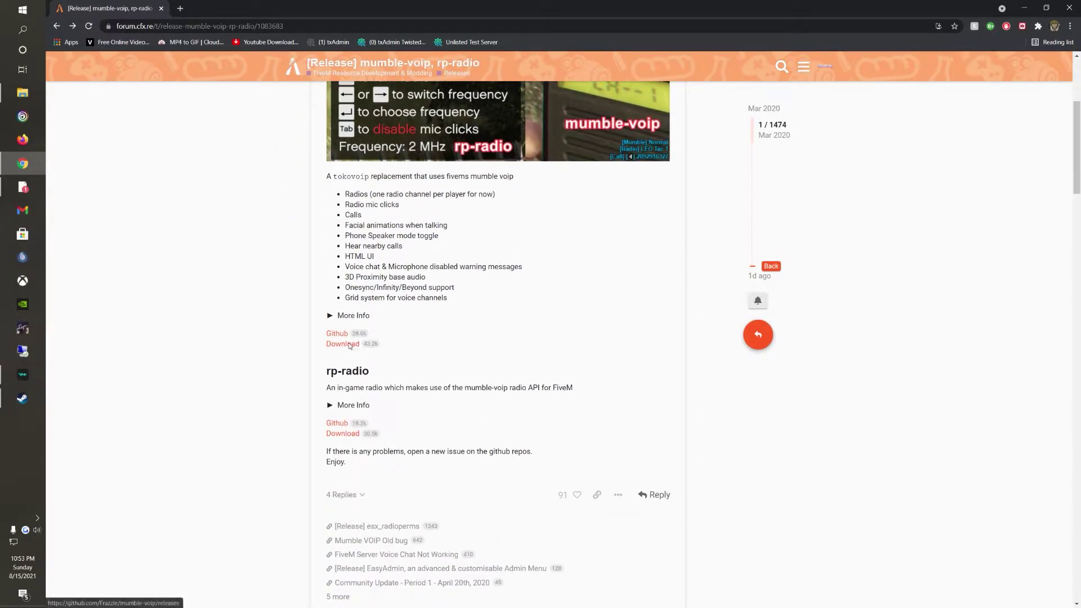
- Open the mumble-voip and rp-radio release pages in new tabs and download both release zips
right_click(350, 345)
left_click(363, 353)
right_click(342, 434)
left_click(363, 442)
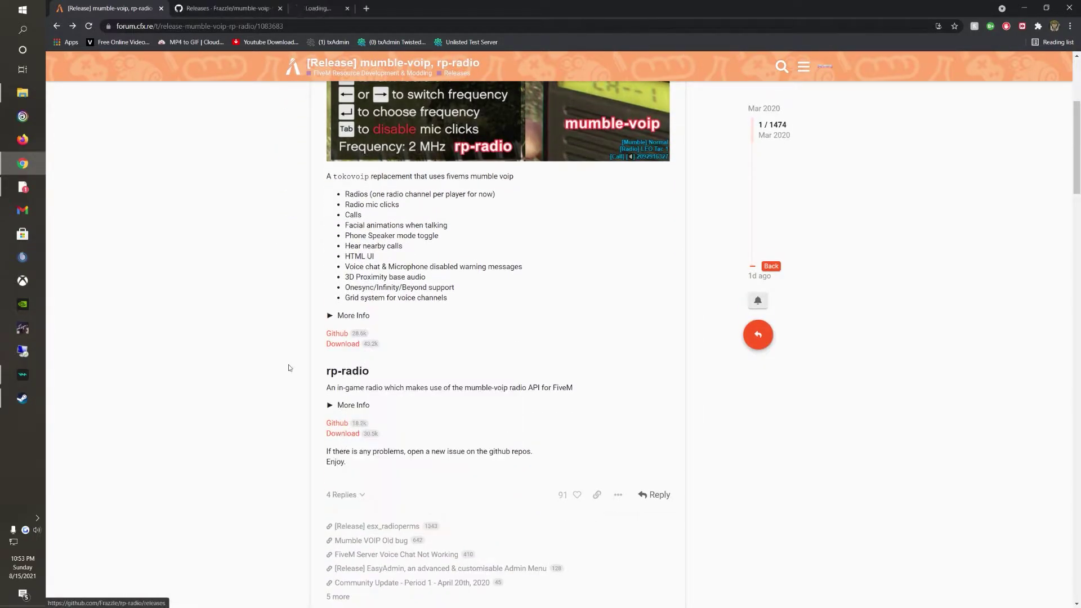
left_click(228, 8)
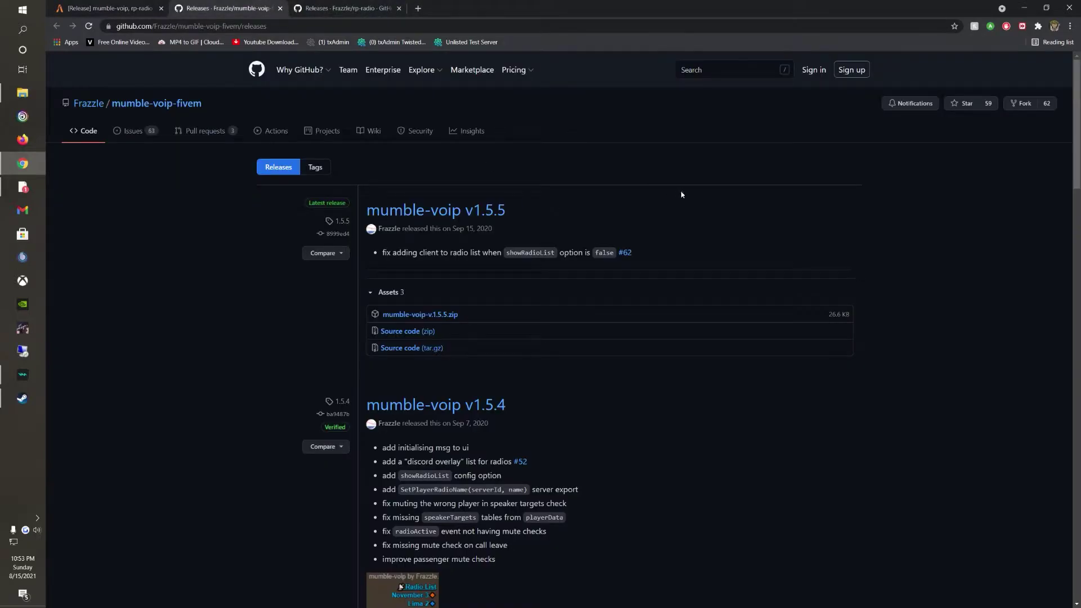
left_click(448, 318)
key("ctrl+Tab")
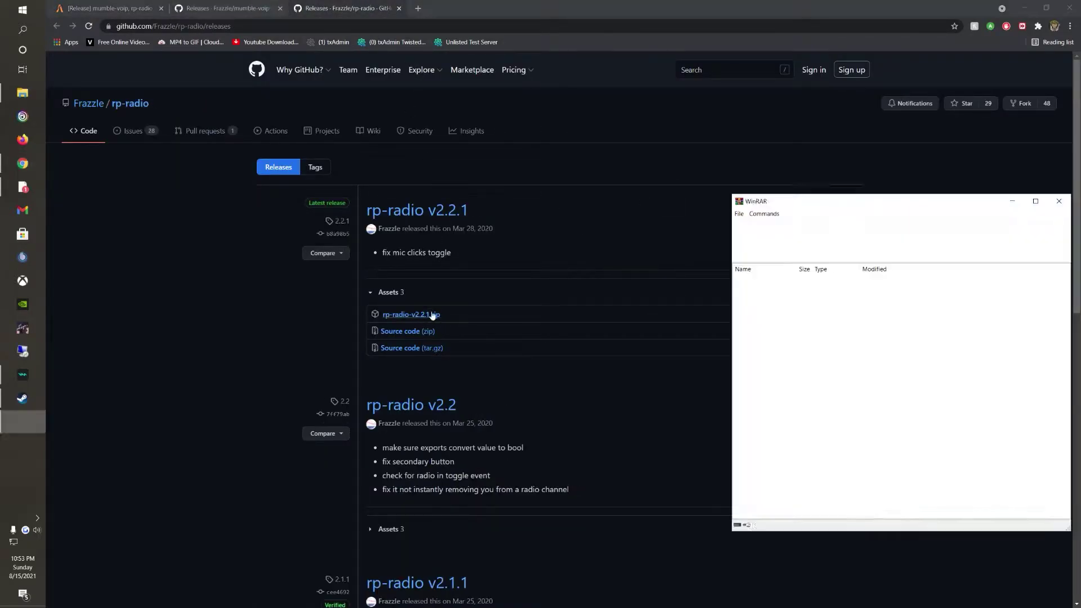
left_click(693, 369)
- Open rp-radio-v2.2.1.zip and mumble-voip-v1.5.5.zip in WinRAR, dismiss the licence reminder, and place them side by side
left_click(411, 314)
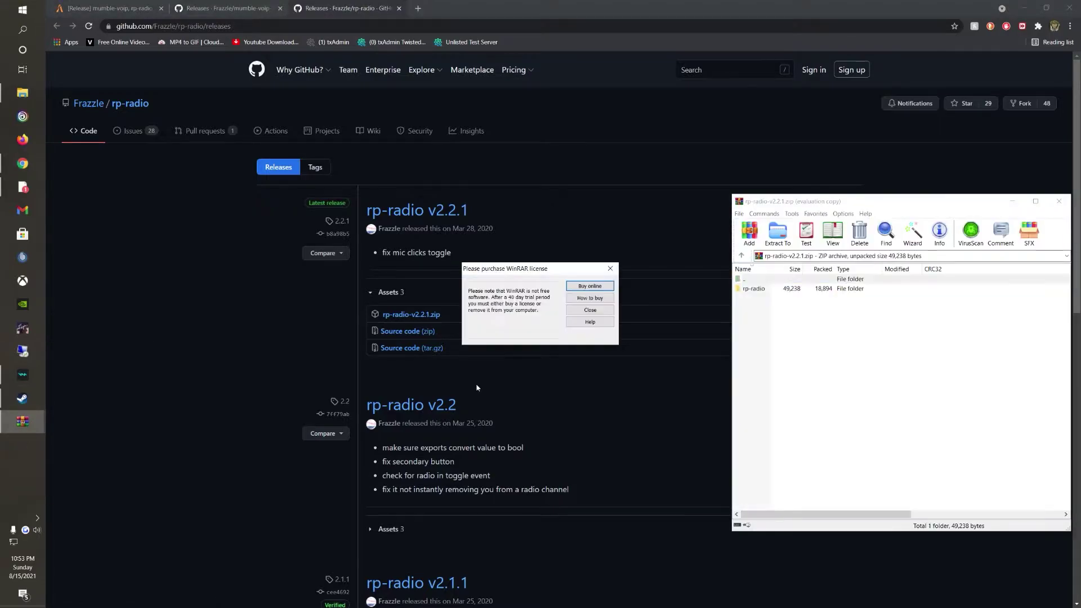
left_click(611, 269)
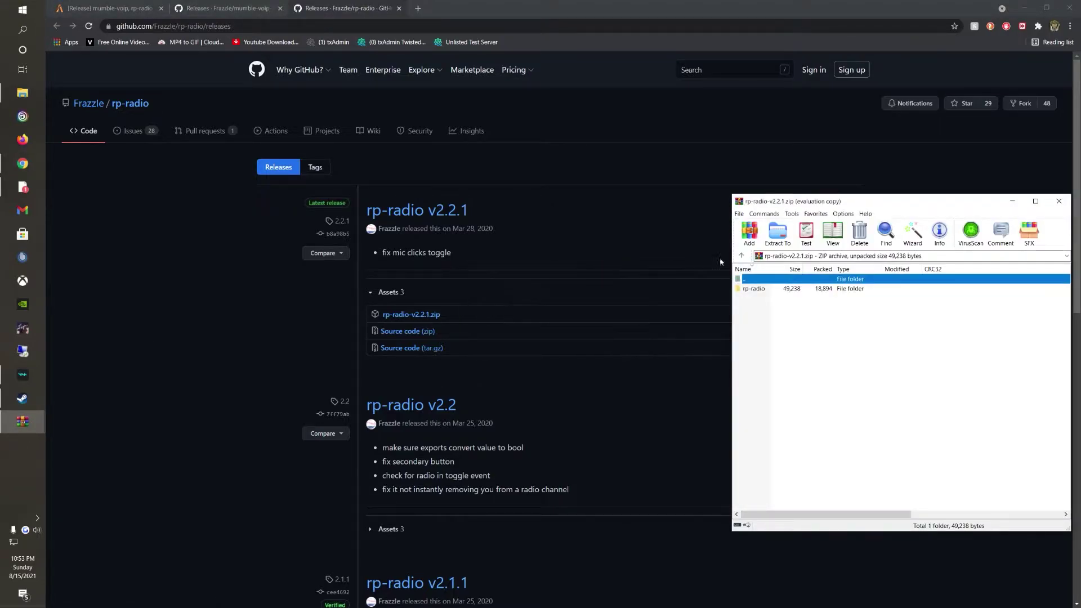
left_click_drag(927, 202, 509, 196)
mouse_move(22, 421)
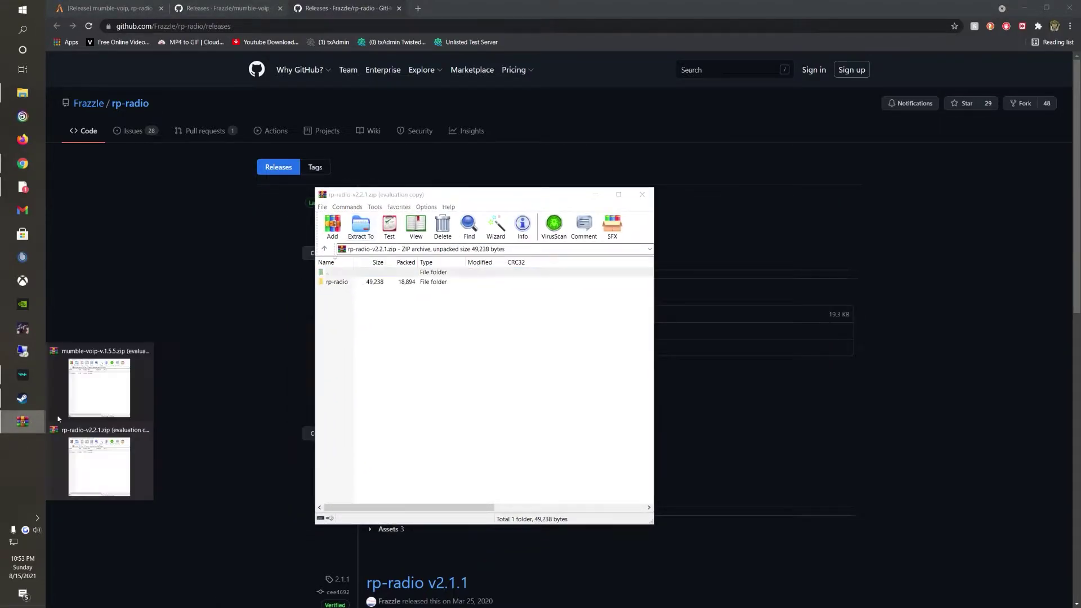
left_click(113, 394)
left_click_drag(855, 206, 779, 199)
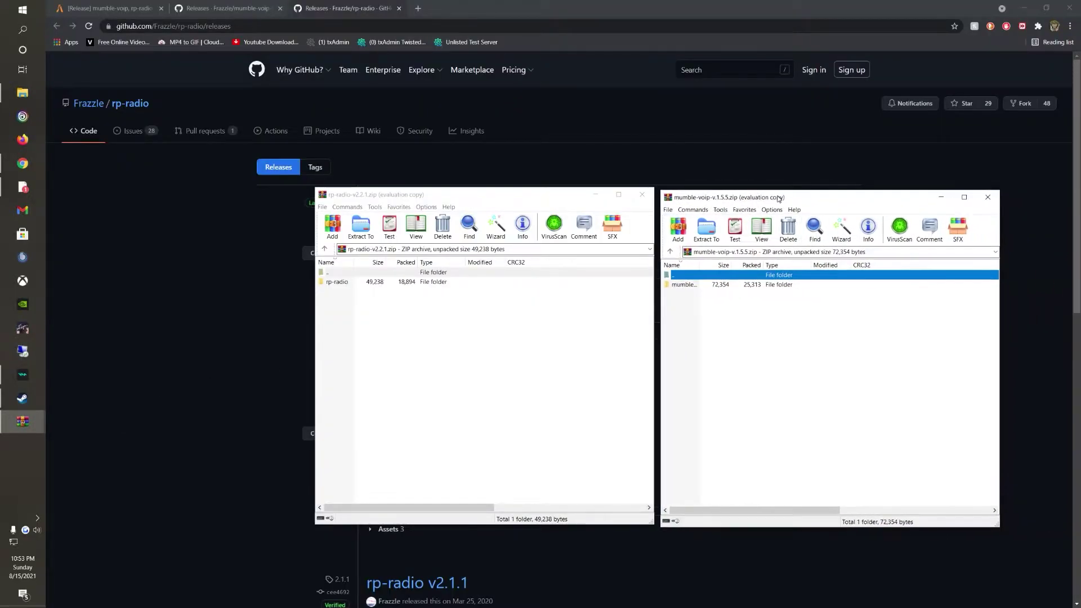
- Navigate the FiveM_Server window to txData > CFXDefault_17D5FB.base > resources
left_click(23, 92)
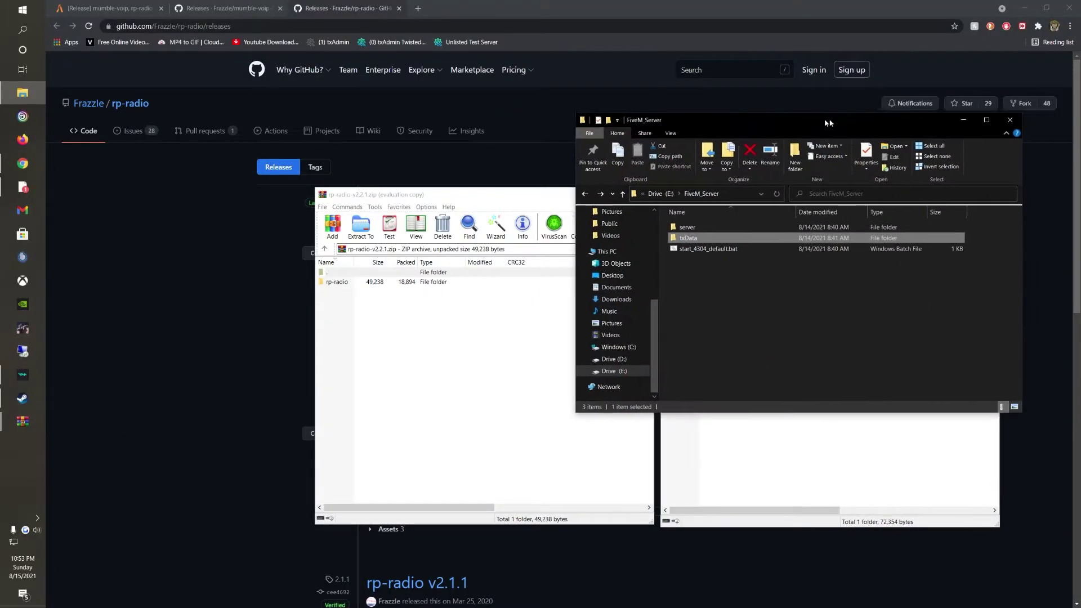
left_click_drag(760, 117, 611, 317)
double_click(564, 435)
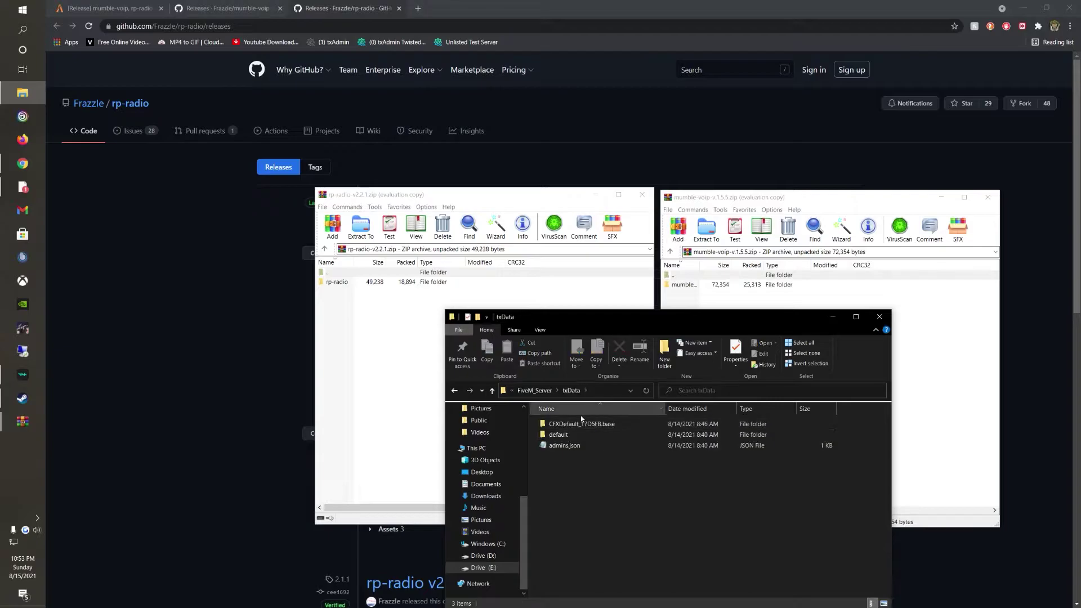
double_click(564, 424)
double_click(564, 435)
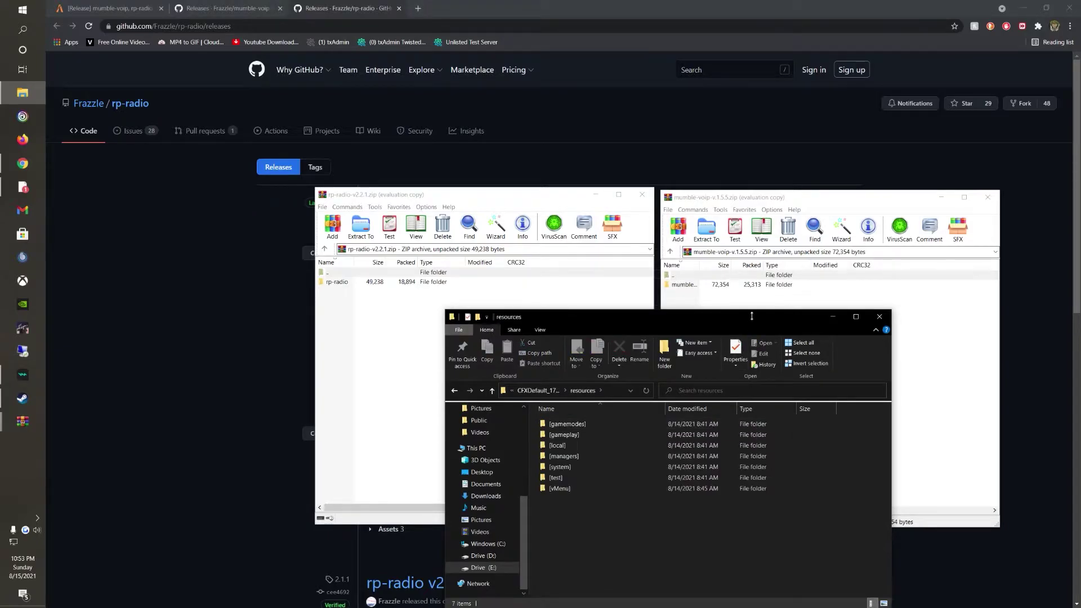
- Copy mumble-voip and rp-radio into resources, lift mumble-voip out of its wrapper, and delete the wrapper
left_click_drag(727, 284, 569, 442)
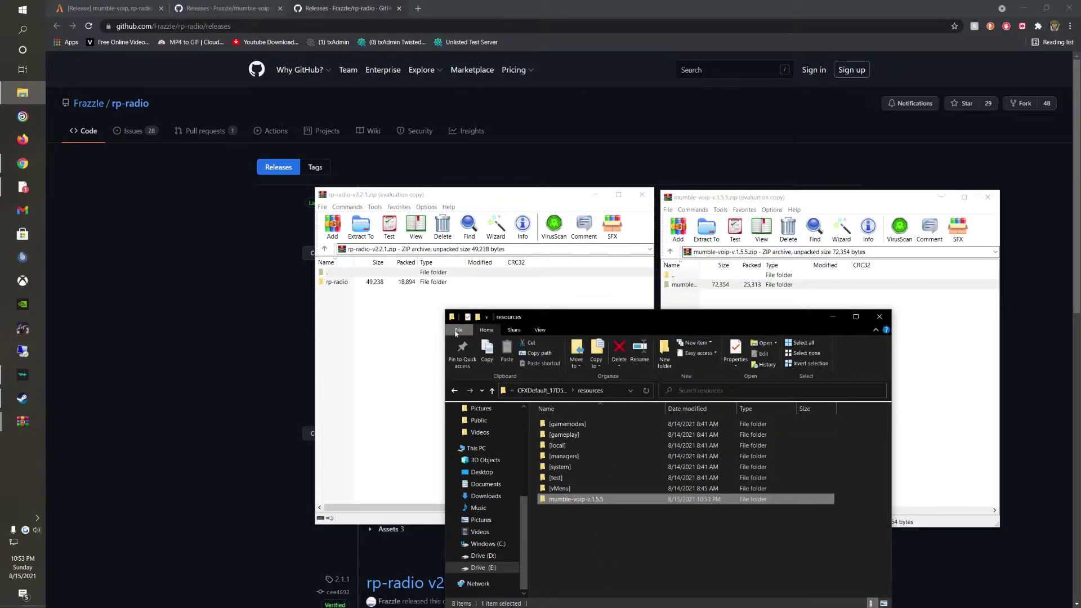
left_click_drag(338, 281, 584, 501)
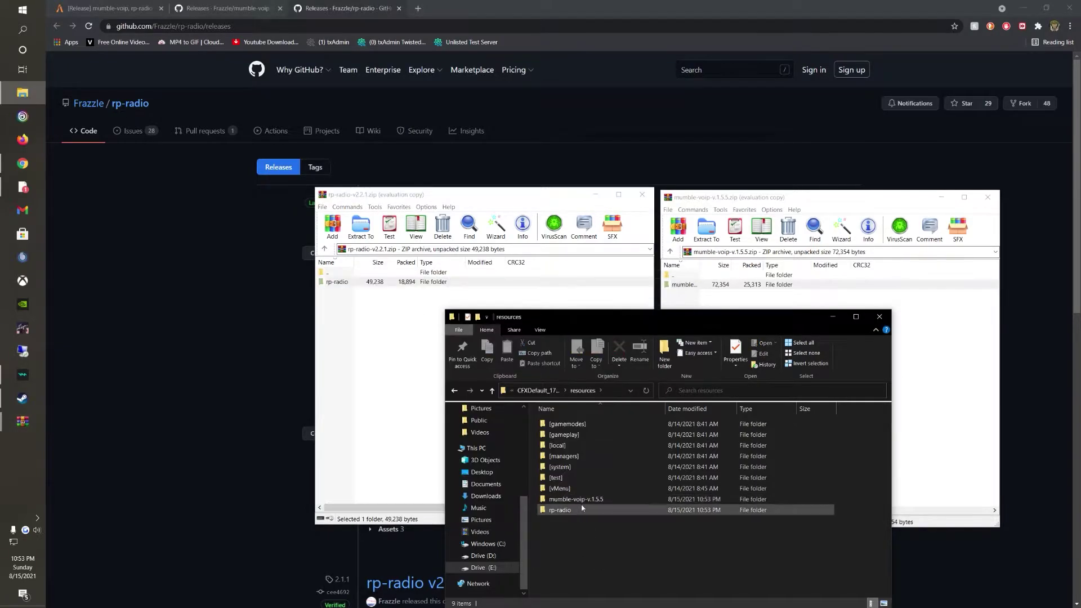
double_click(585, 501)
left_click_drag(566, 424, 522, 391)
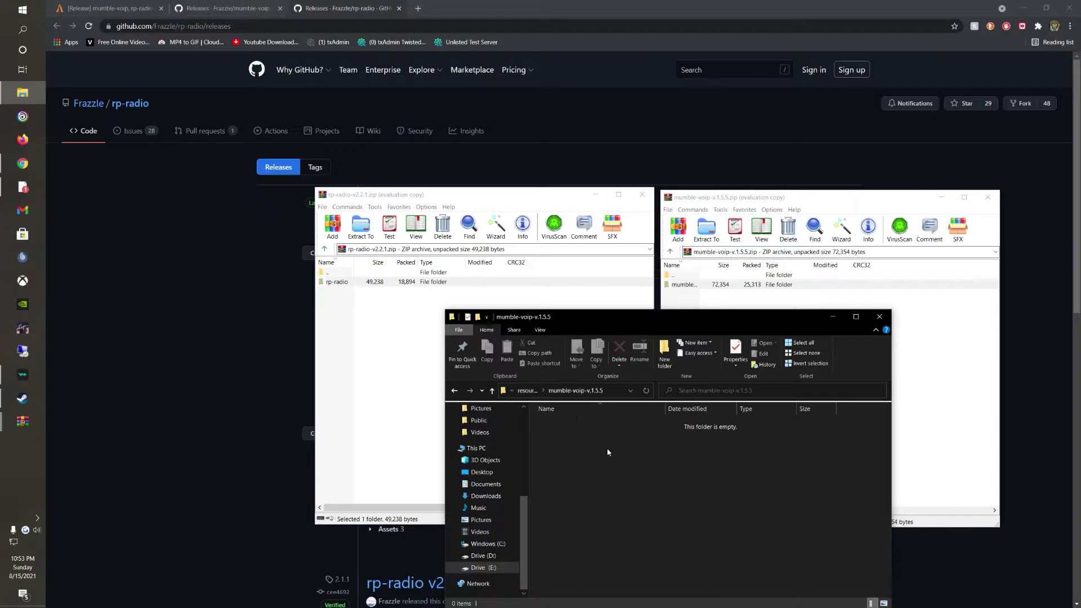
left_click(527, 390)
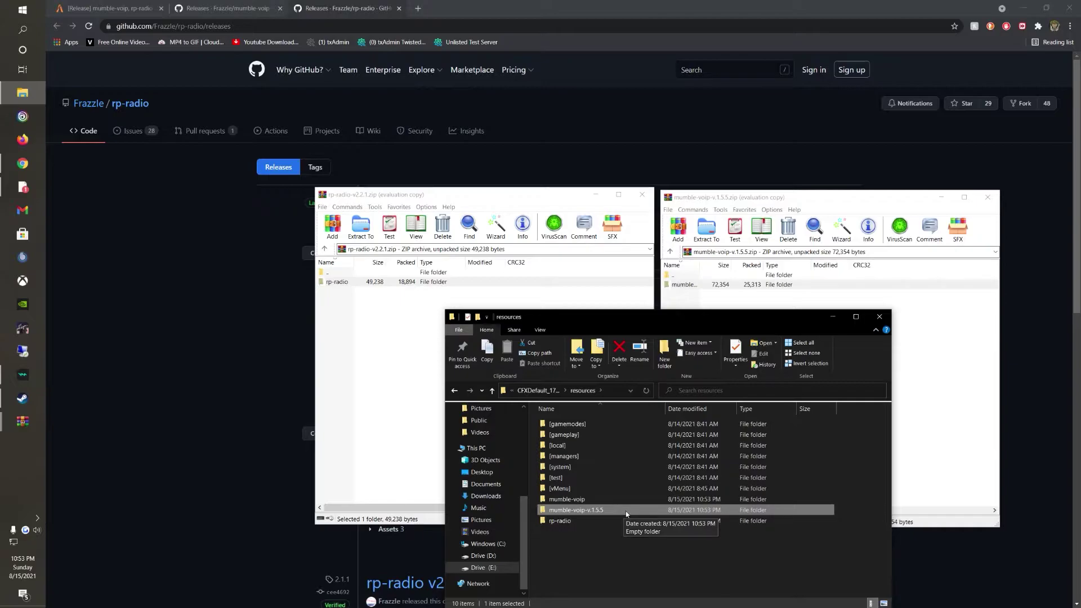
key("Delete")
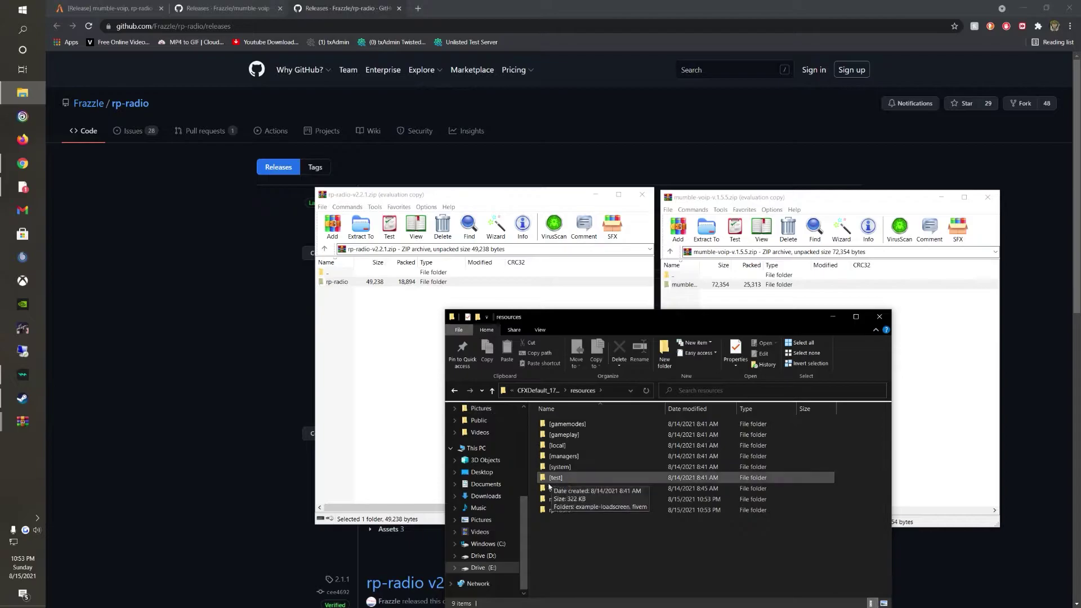
- Confirm the mumble-voip folder name, then open server.cfg from CFXDefault_17D5FB.base
left_click(567, 500)
right_click(567, 499)
left_click(591, 485)
key("ctrl+c")
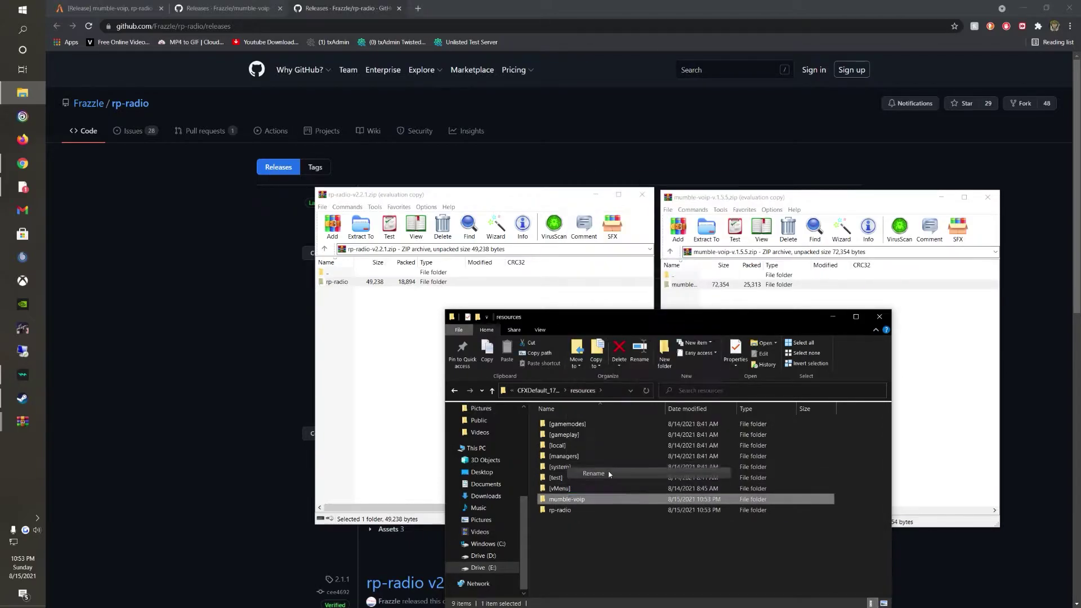
key("Return")
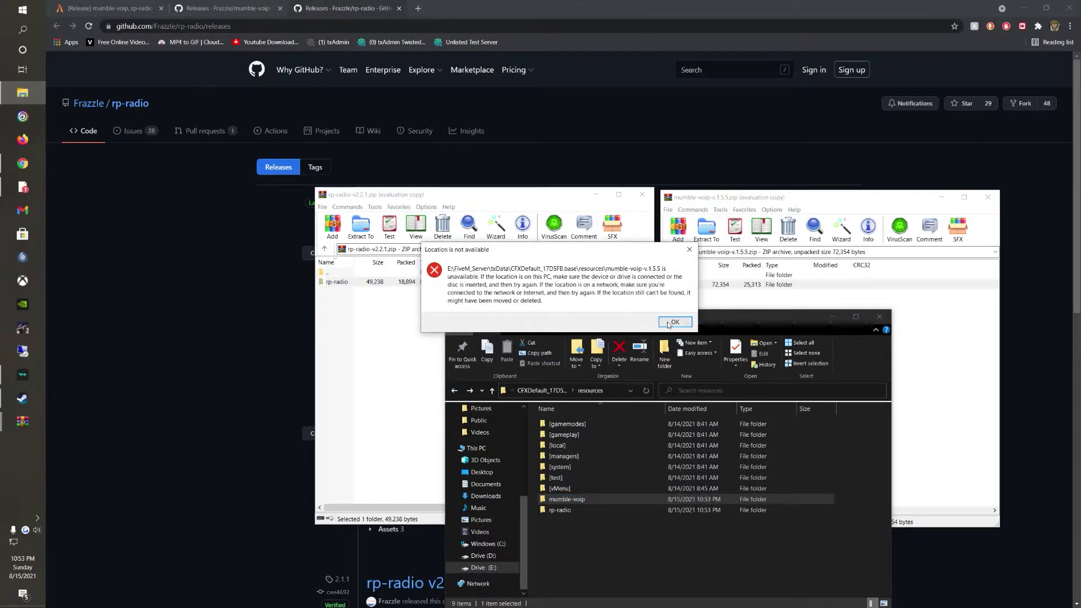
left_click(456, 392)
double_click(562, 457)
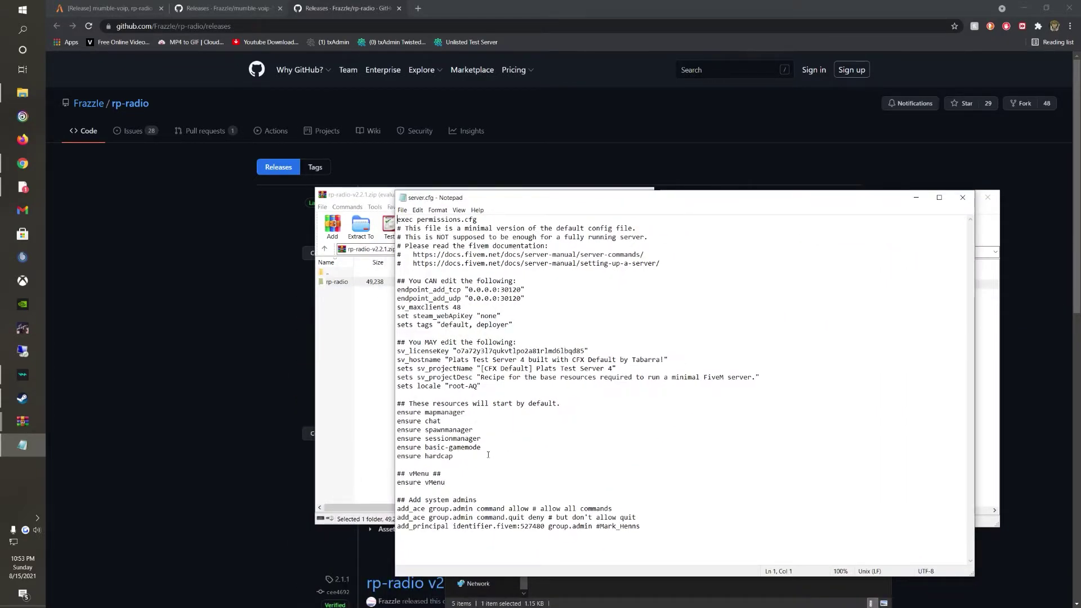
- Add a '###' voice chat heading after the ensure vMenu line
left_click(457, 478)
key("Return")
key("Return")
type("$")
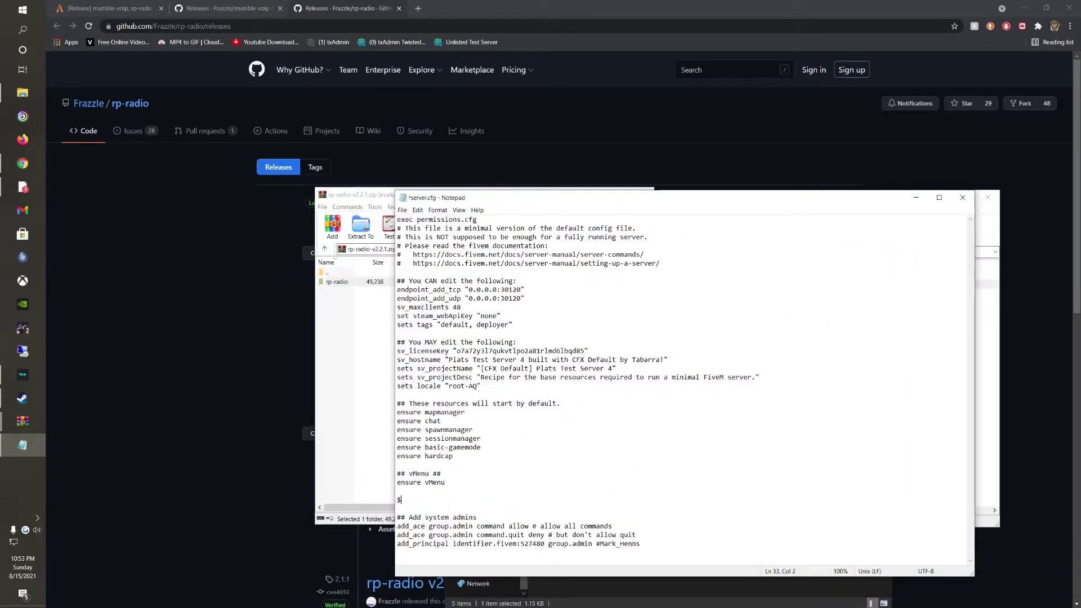
key("BackSpace")
type("#")
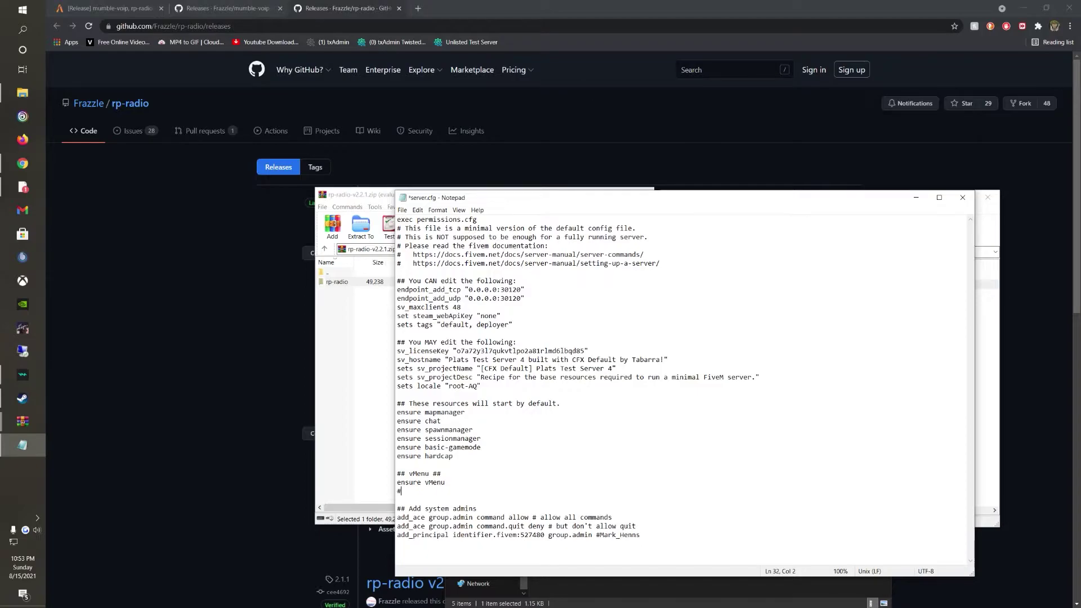
key("BackSpace")
key("Return")
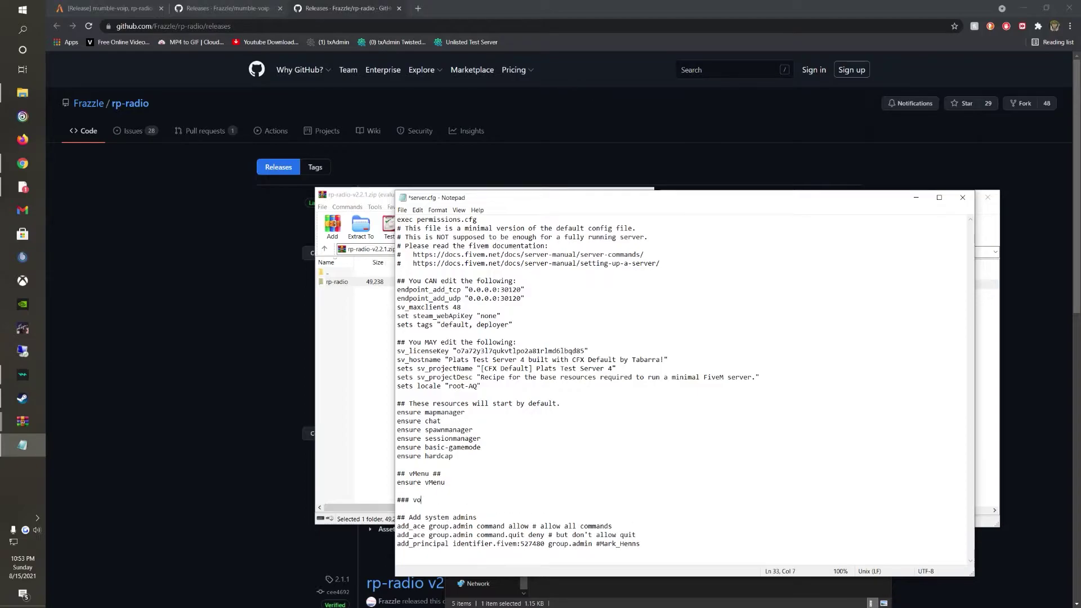
key("BackSpace")
type("###")
- Add 'ensure mumble-voip' and 'ensure rp-radio' lines under the heading
key("Return")
type("ensure")
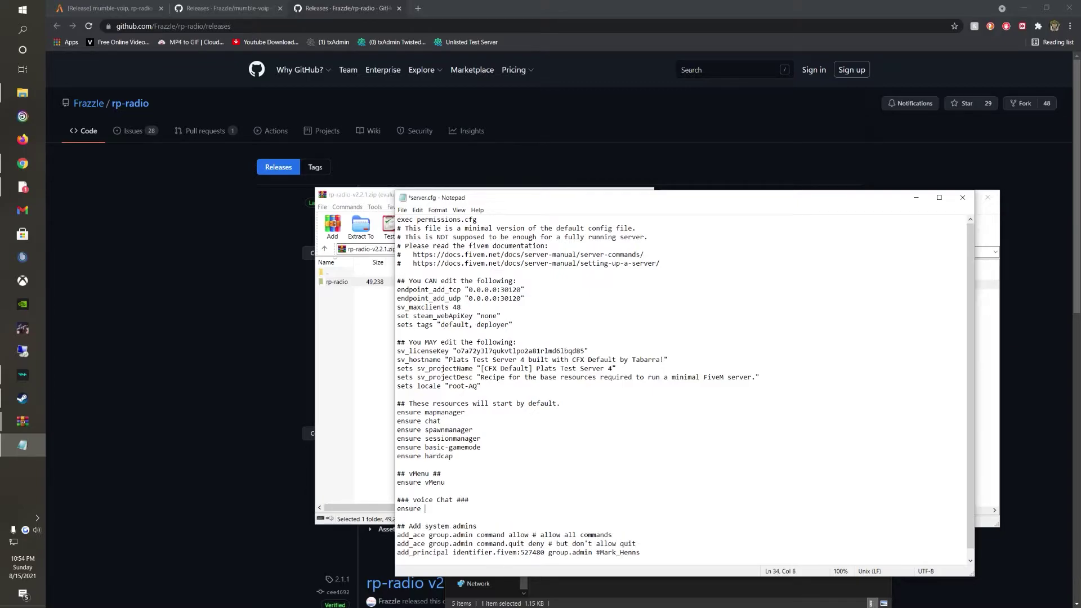
key("ctrl+v")
key("Return")
type("e")
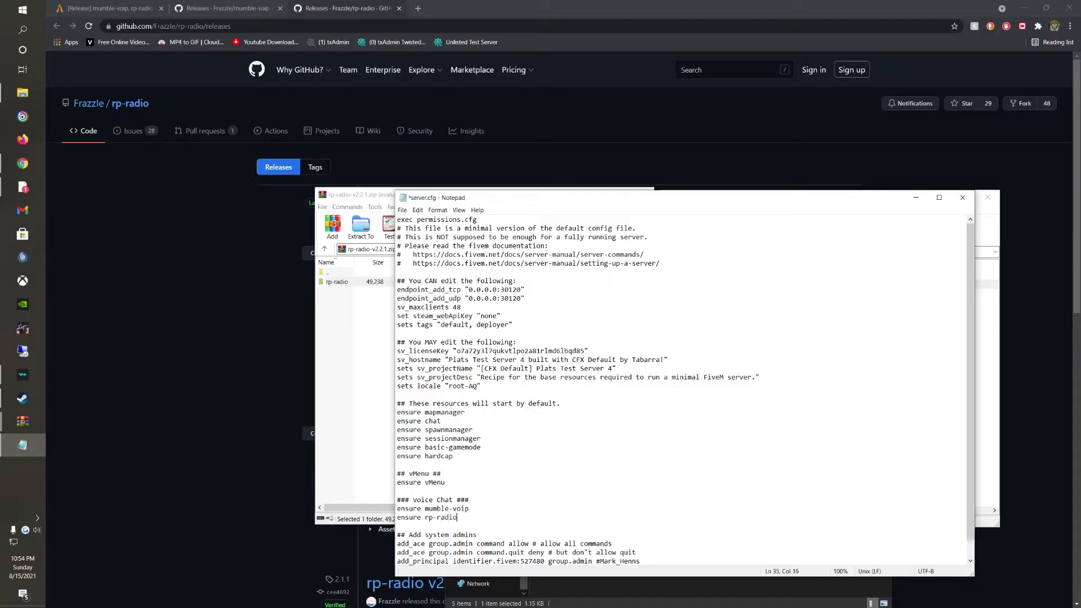
- Save server.cfg, then close Notepad and both WinRAR archives
left_click(403, 210)
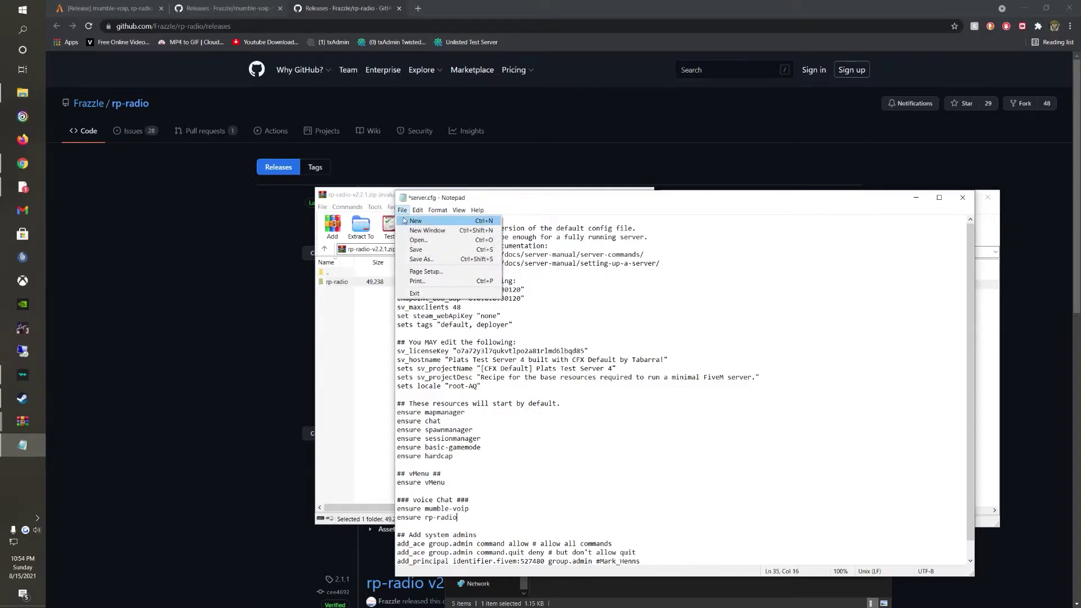
left_click(417, 249)
left_click(963, 197)
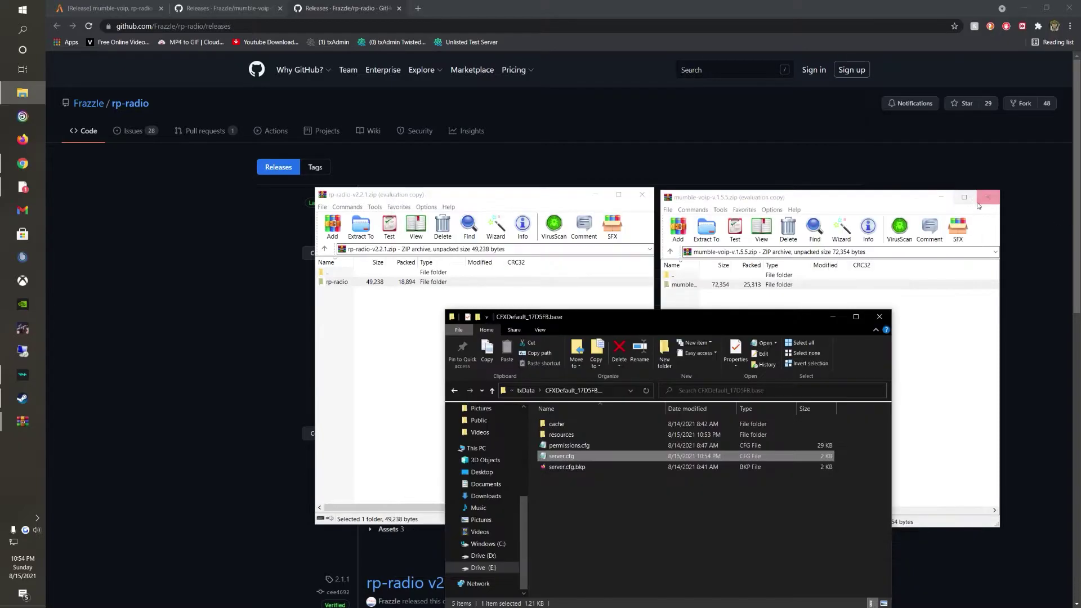
left_click(988, 197)
left_click(645, 195)
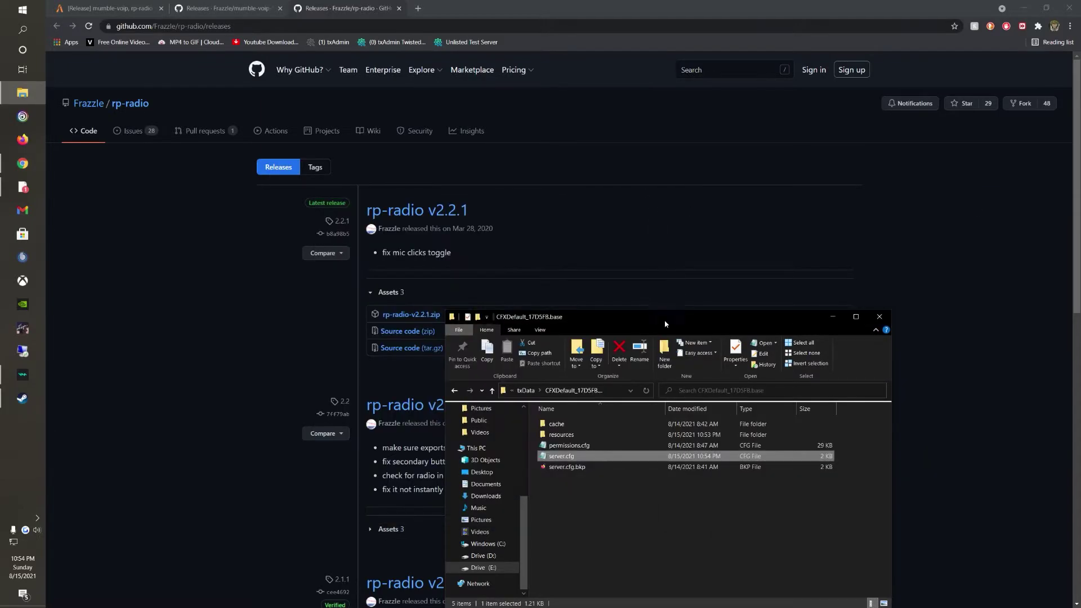
- Reposition and enlarge the server folder window, bringing it to the front
left_click_drag(665, 322, 586, 184)
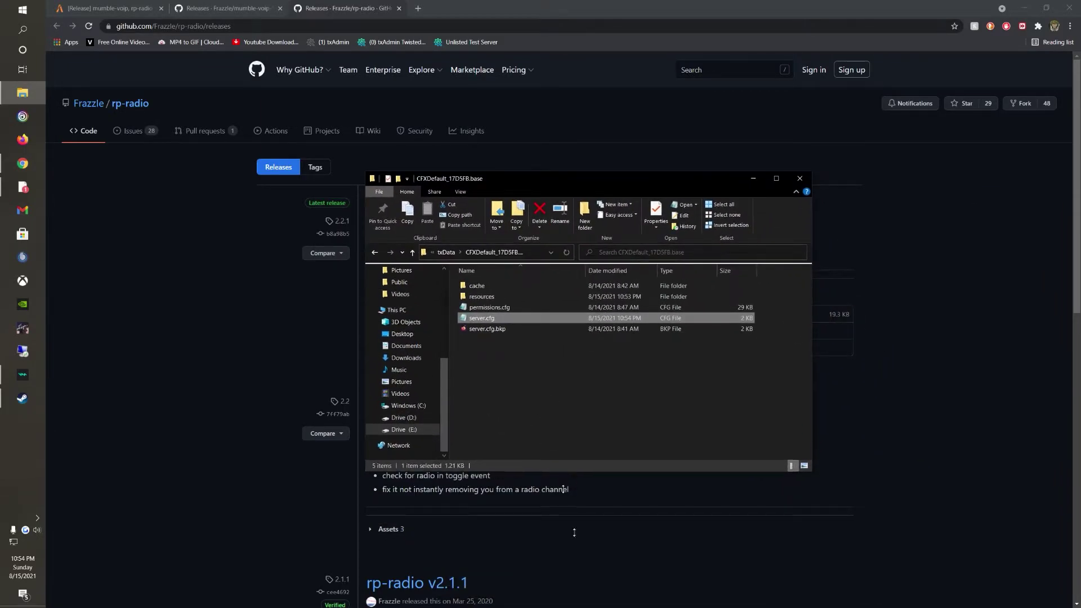
left_click_drag(561, 473, 561, 588)
left_click(523, 167)
left_click_drag(523, 168, 277, 234)
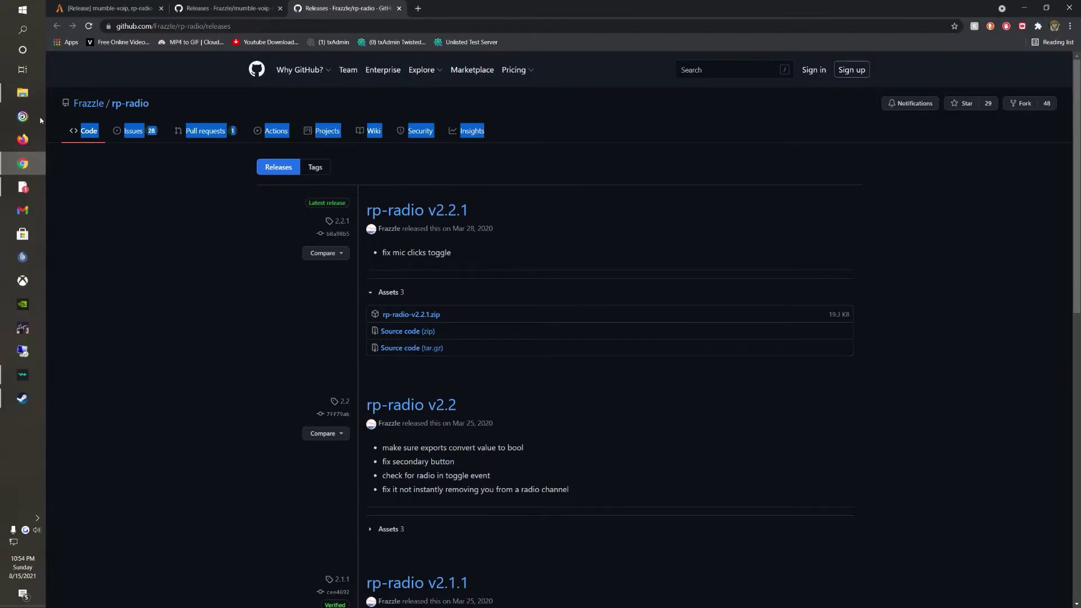
left_click(22, 92)
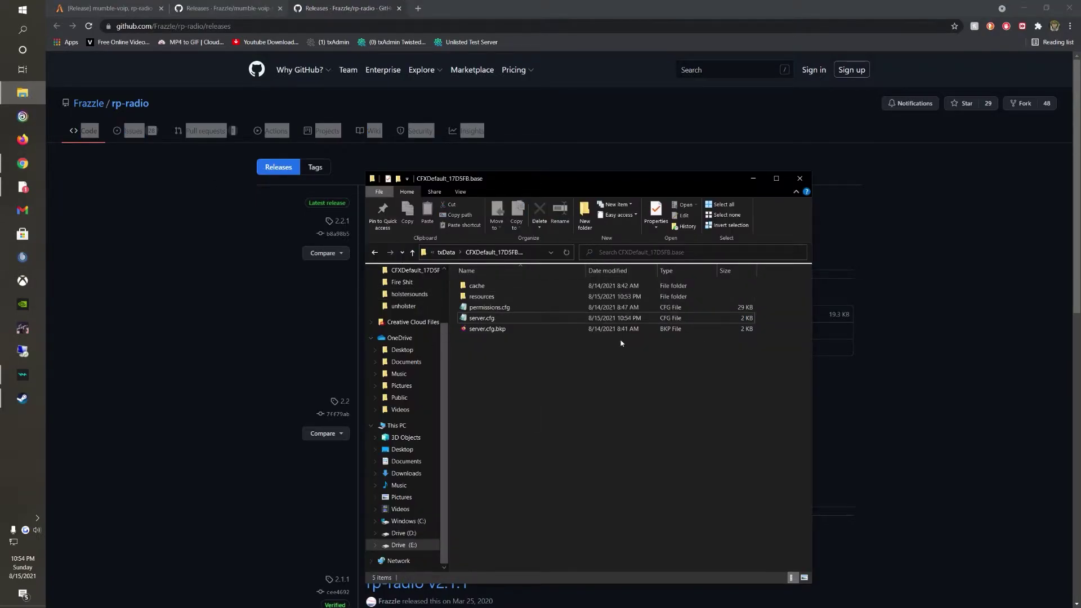
- Open resources > mumble-voip and view client.lua and config.lua, closing each unchanged
double_click(519, 294)
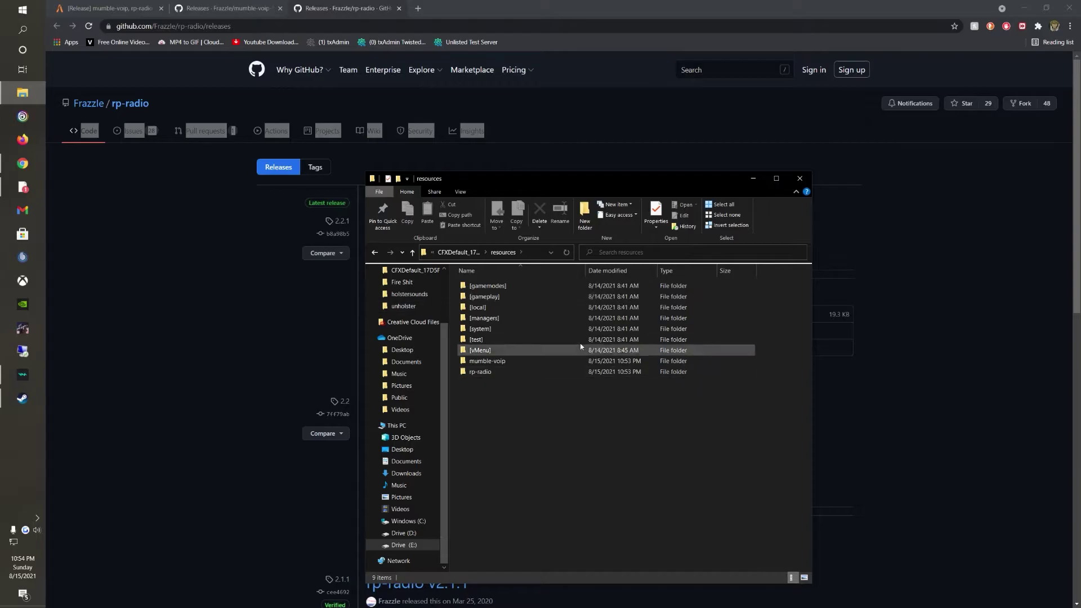
double_click(497, 362)
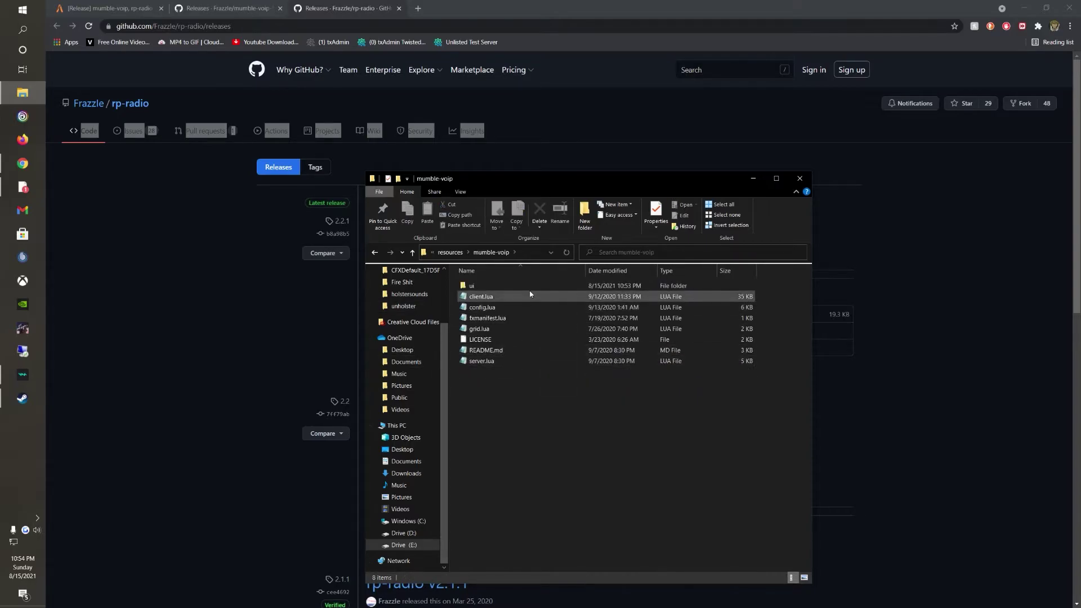
double_click(530, 296)
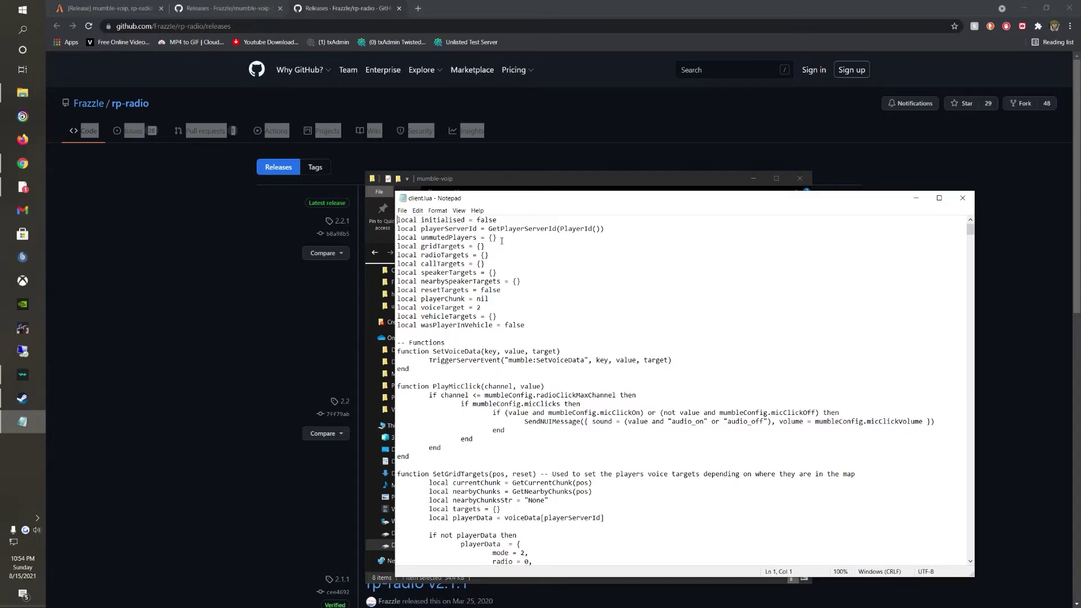
left_click(963, 198)
double_click(482, 307)
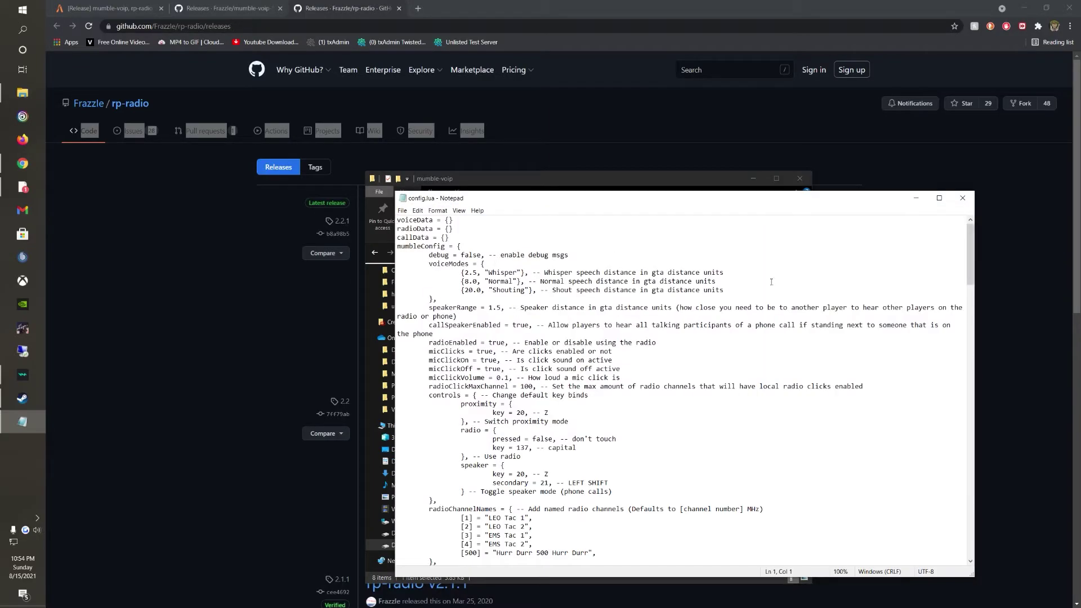
left_click(963, 198)
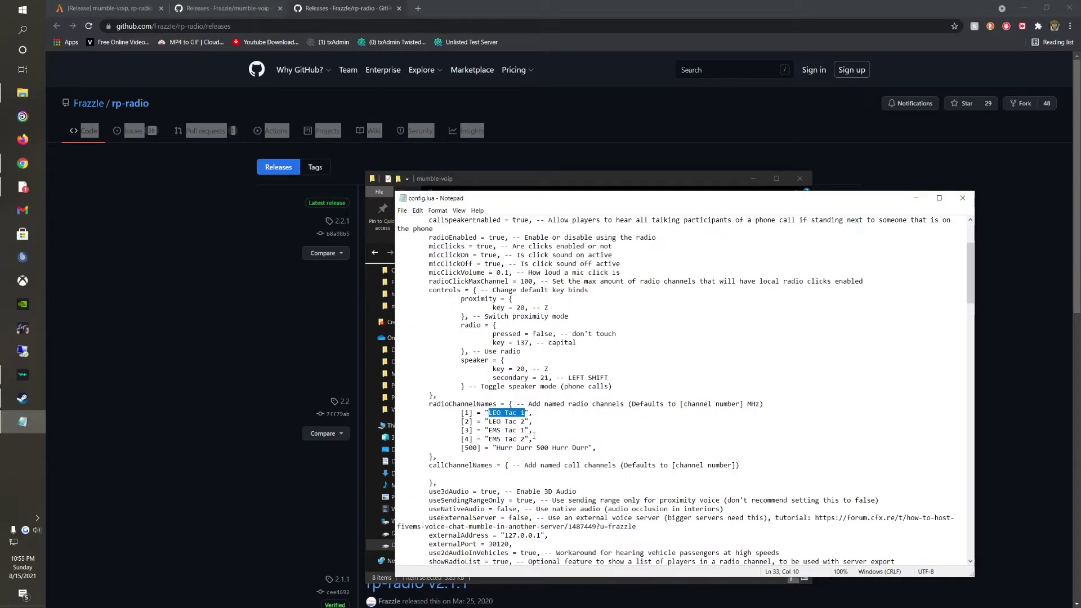
- Rename channel 1 to Public and channel 2 to RTO, deleting the EMS Tac 1 and 2 lines
type("Public\",")
left_click_drag(525, 422, 499, 423)
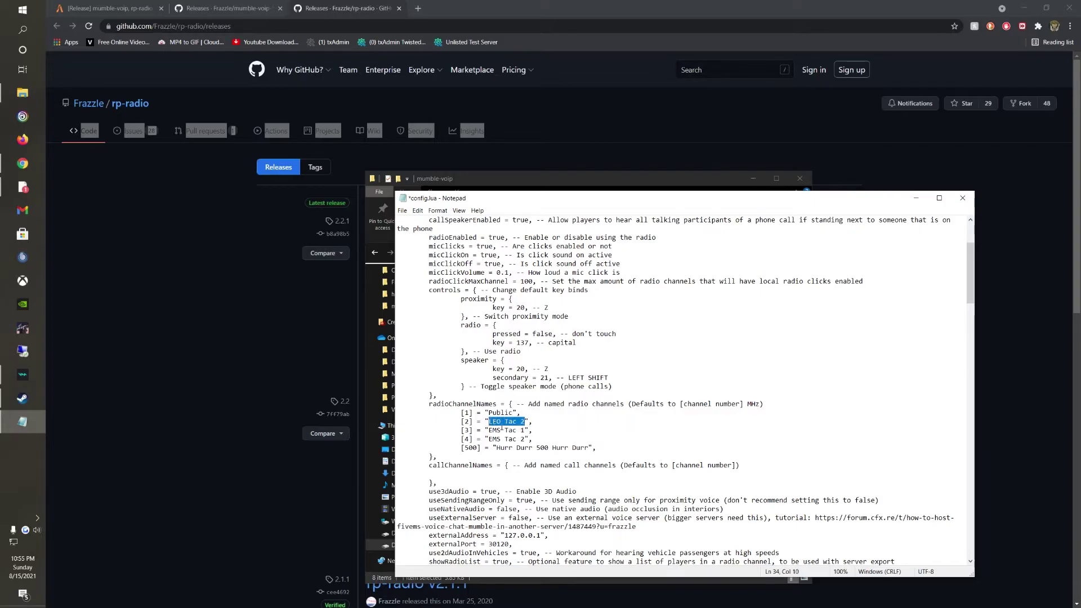
key("BackSpace")
left_click_drag(545, 440, 430, 431)
key("BackSpace")
key("BackSpace")
key("BackSpace")
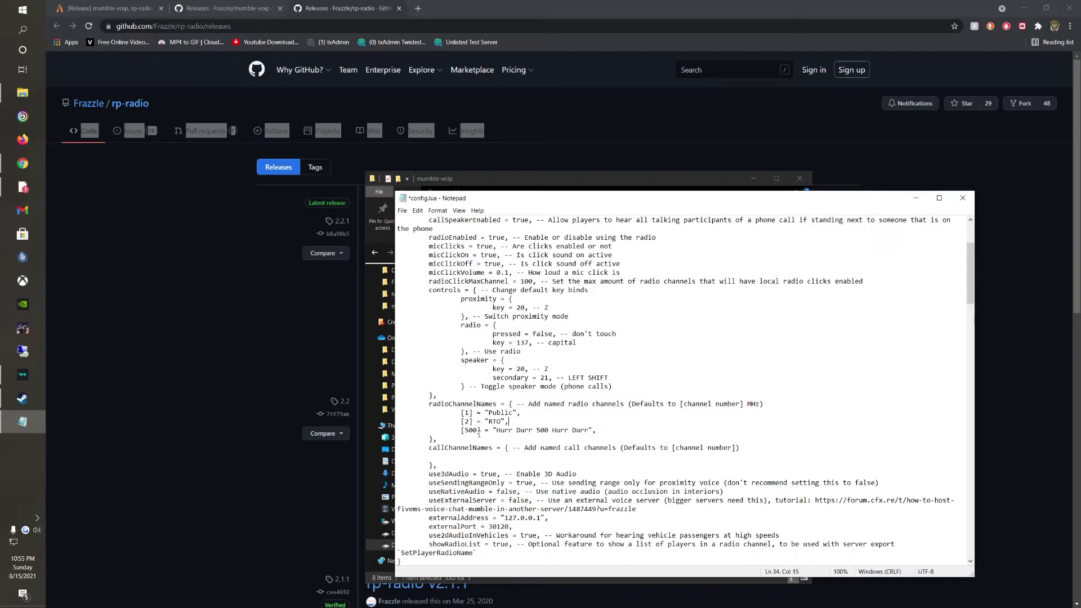
left_click_drag(478, 430, 464, 430)
left_click(464, 431)
- Save mumble-voip's config.lua and close Notepad
left_click(402, 211)
left_click(419, 251)
left_click(963, 198)
- Open the rp-radio folder and look over its config.lua without changes
left_click(453, 252)
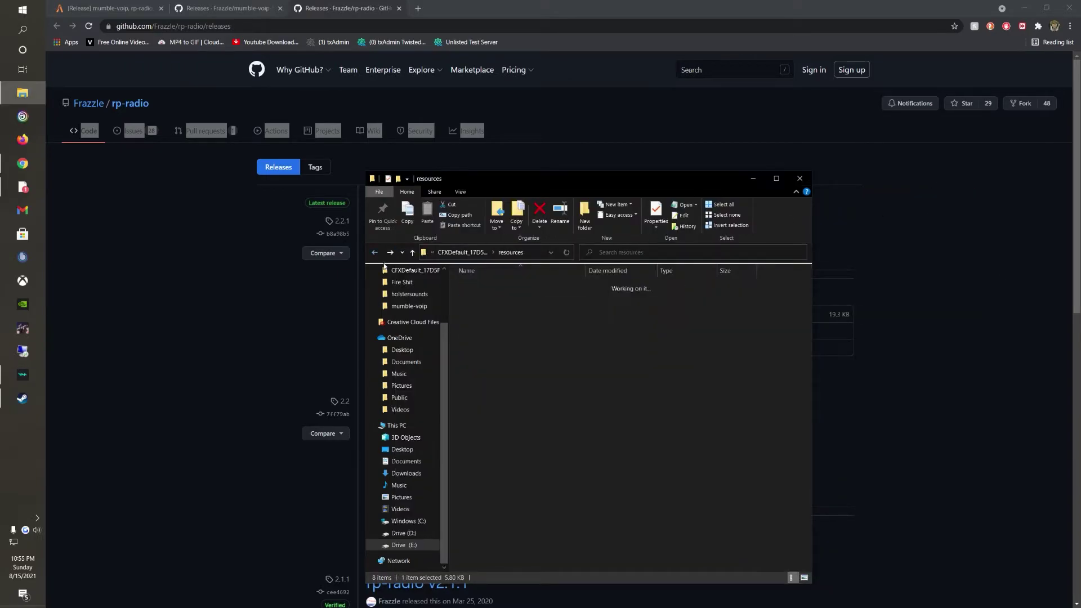
double_click(519, 366)
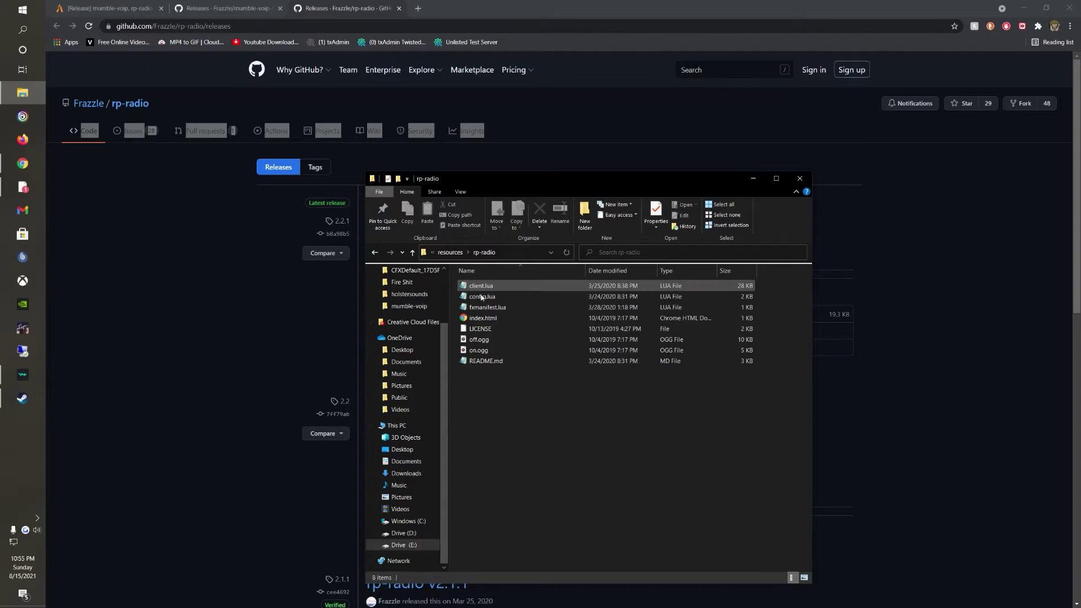
double_click(482, 297)
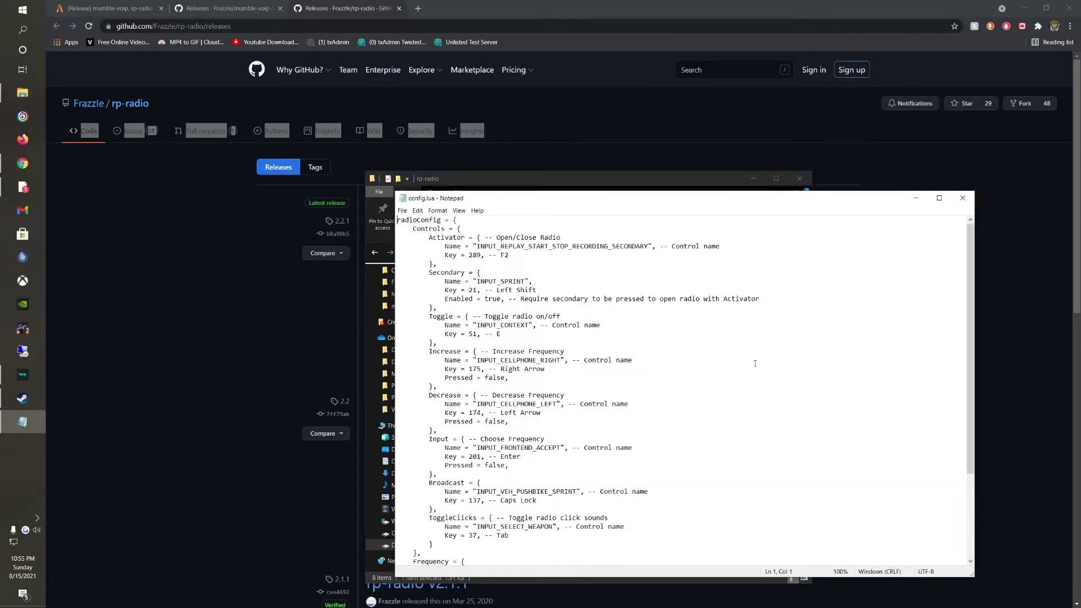
scroll(563, 440, "down", 4)
scroll(480, 273, "up", 4)
left_click(963, 197)
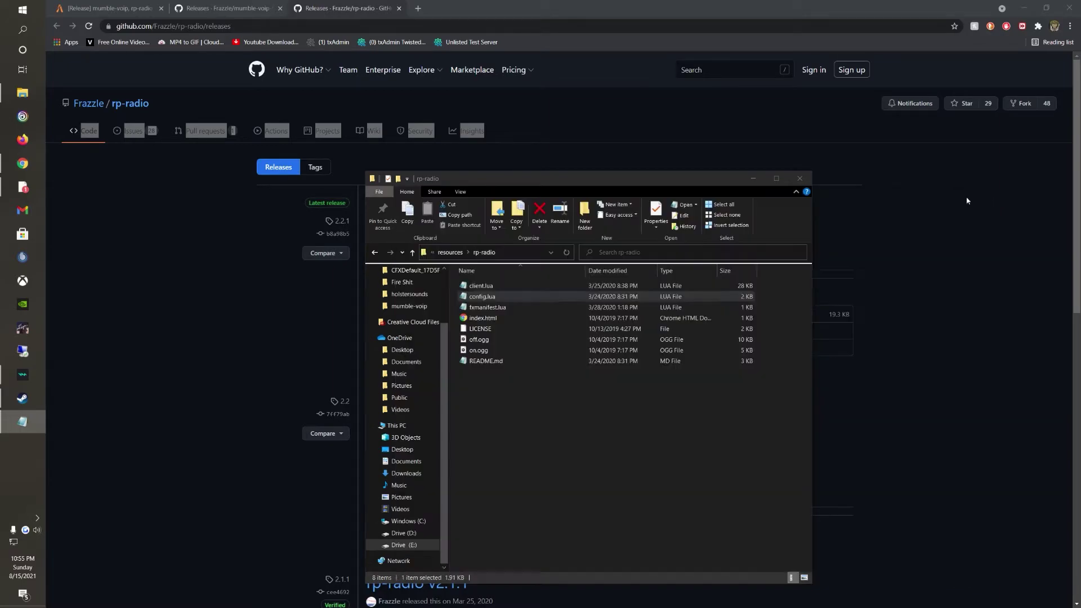
- In rp-radio's client.lua change 'Has = false' to 'Has = true', save, and close
double_click(538, 286)
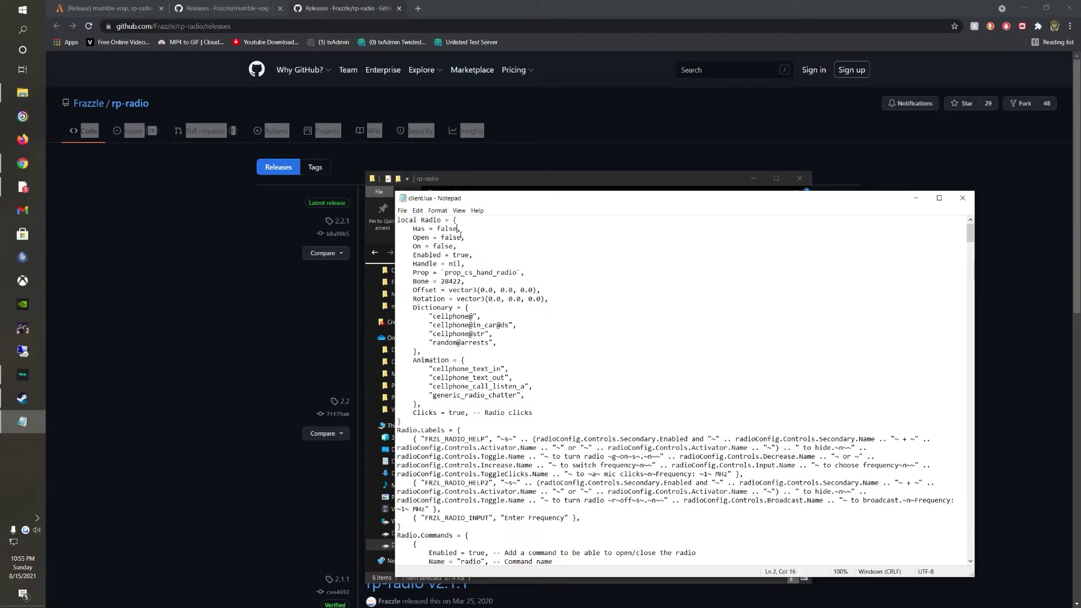
key("BackSpace")
left_click(403, 211)
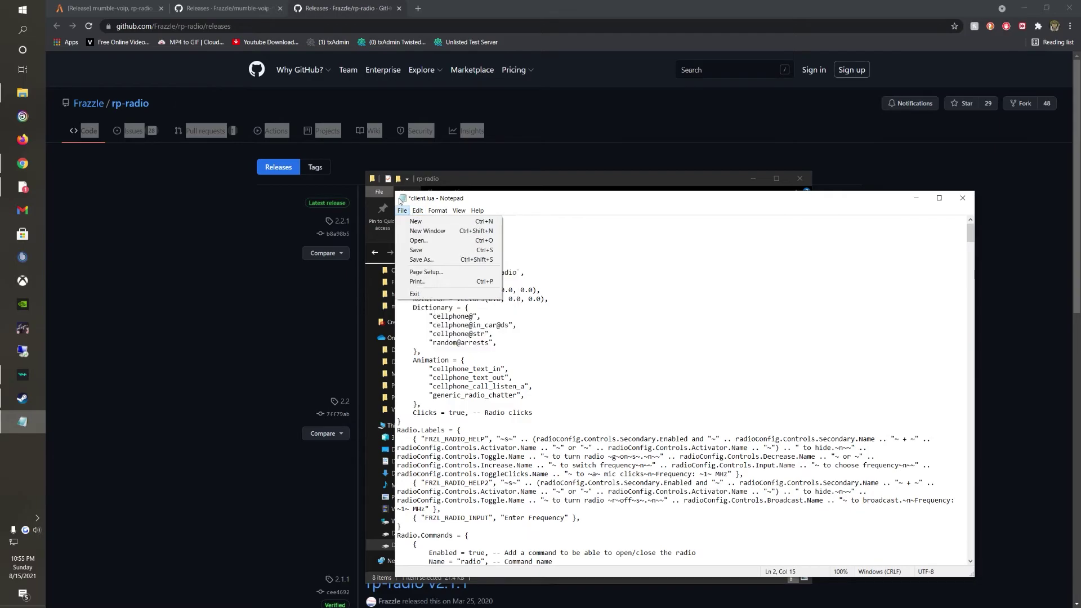
left_click(416, 250)
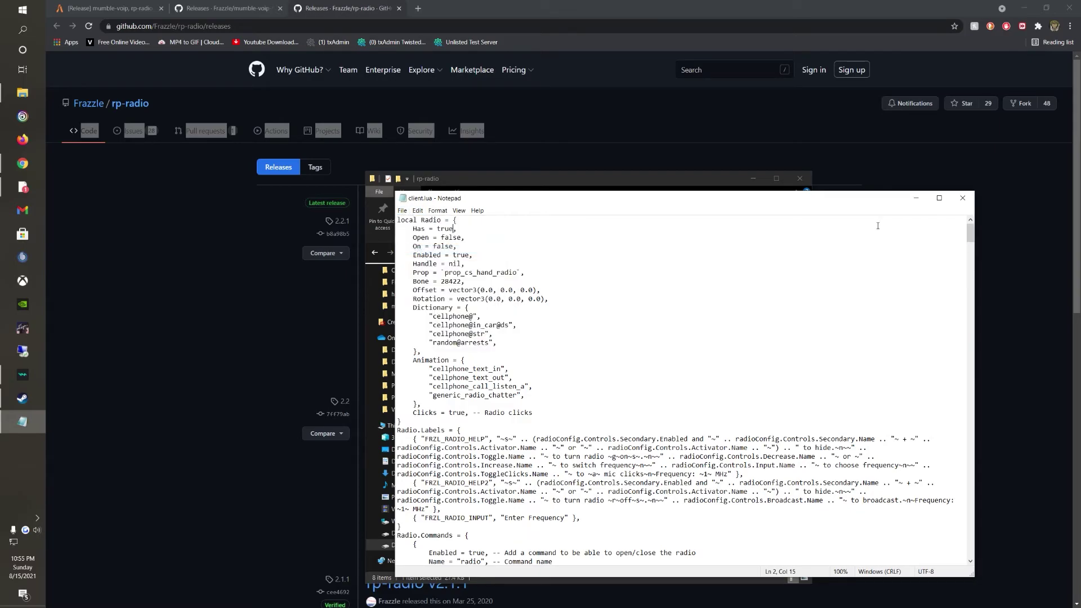
left_click(963, 197)
key("alt+z")
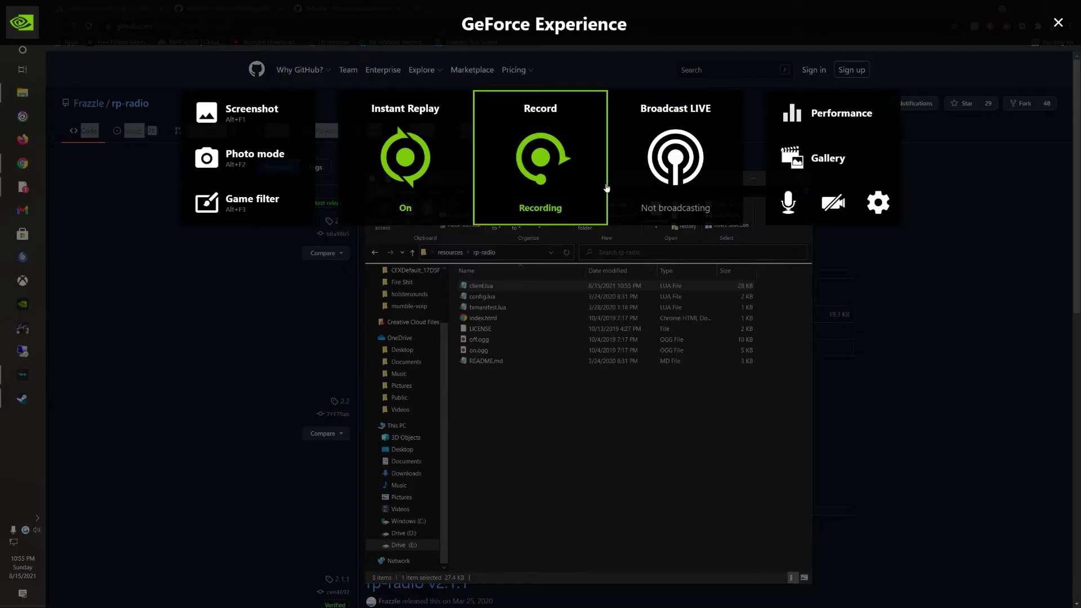
- Choose Stop and save from the overlay's Record options
left_click(607, 190)
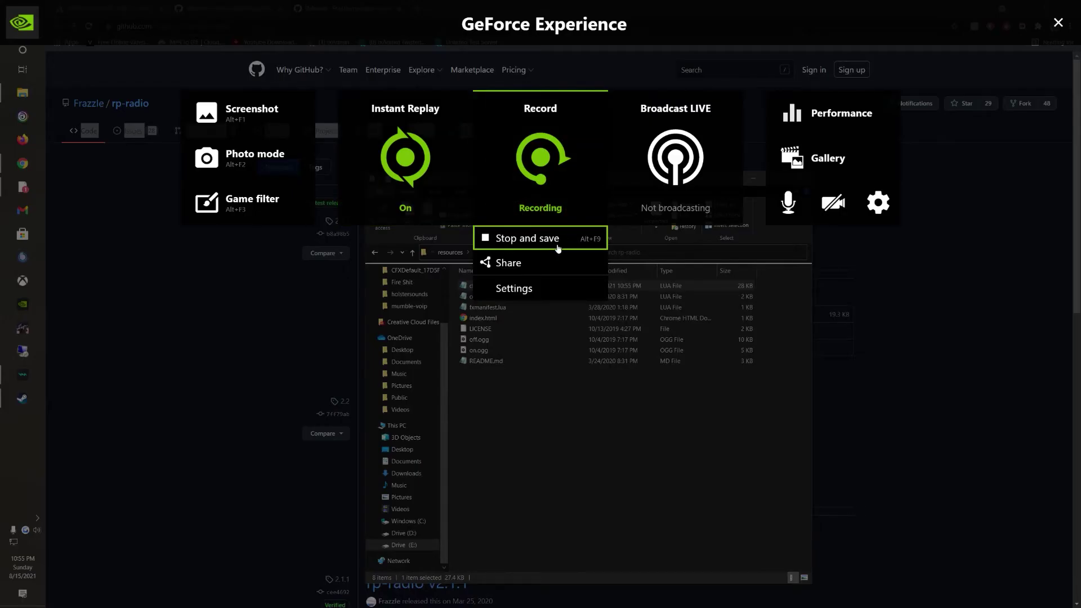
left_click(557, 242)
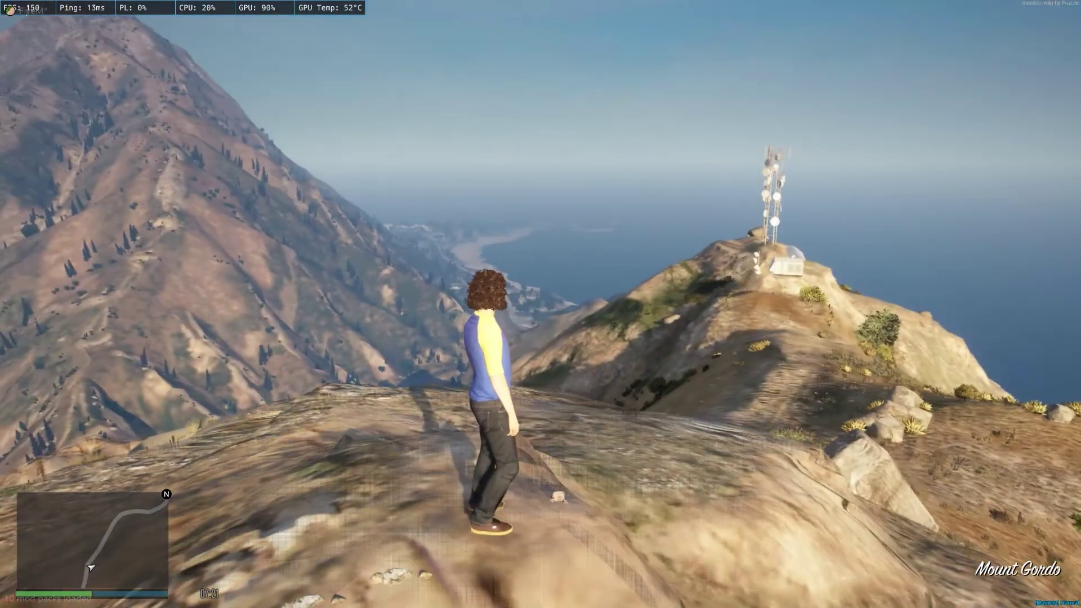
- Set voice range to shouting, then run /radio to take out the radio and again to stow it
key("z")
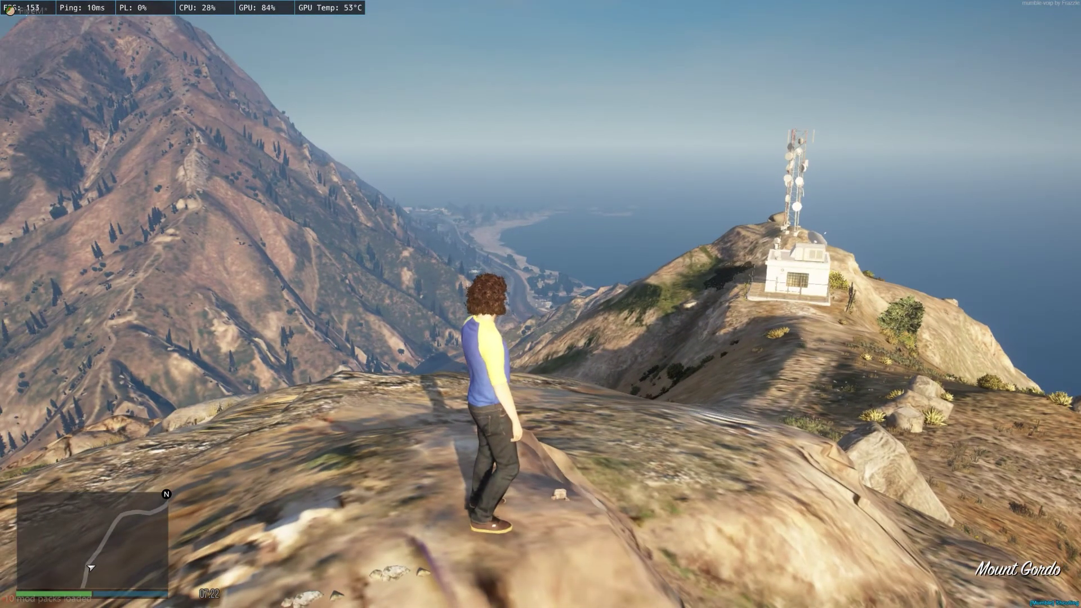
type("t/ad")
key("BackSpace")
key("BackSpace")
type("radio")
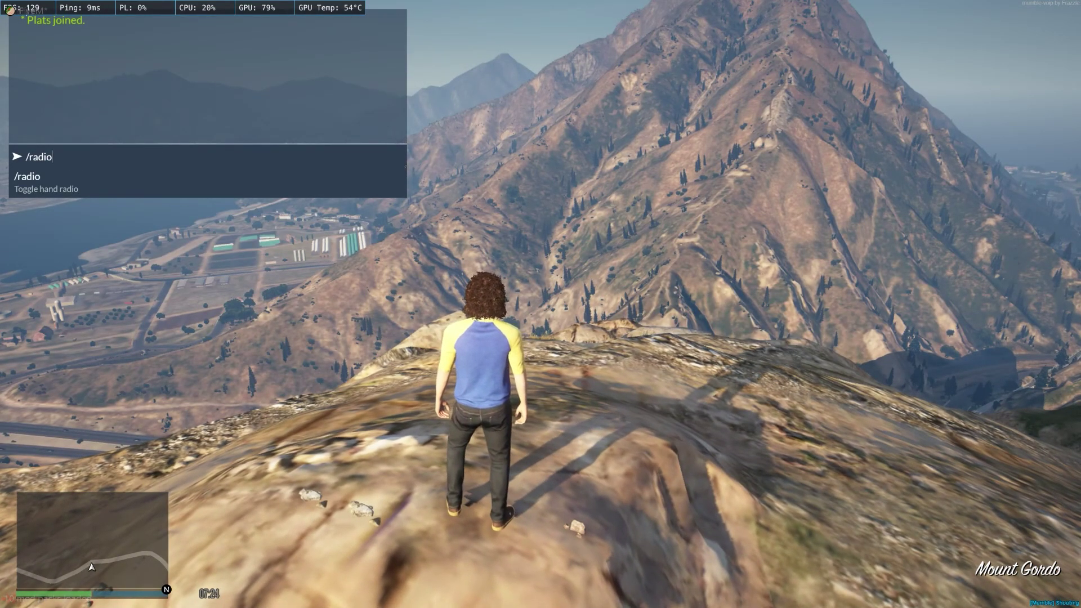
key("Return")
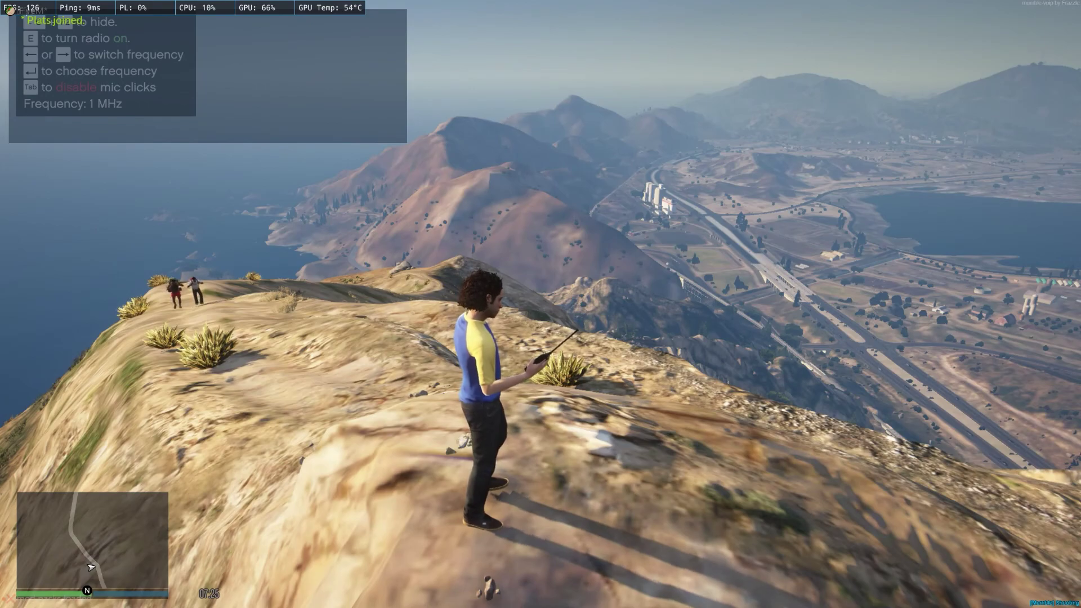
type("t/rad")
type("io")
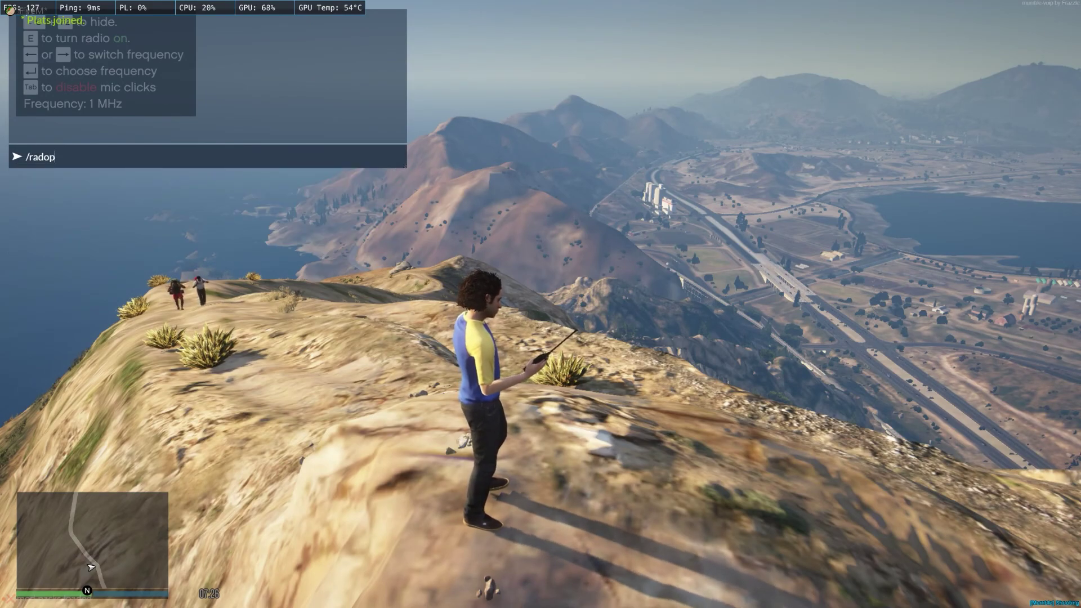
key("Return")
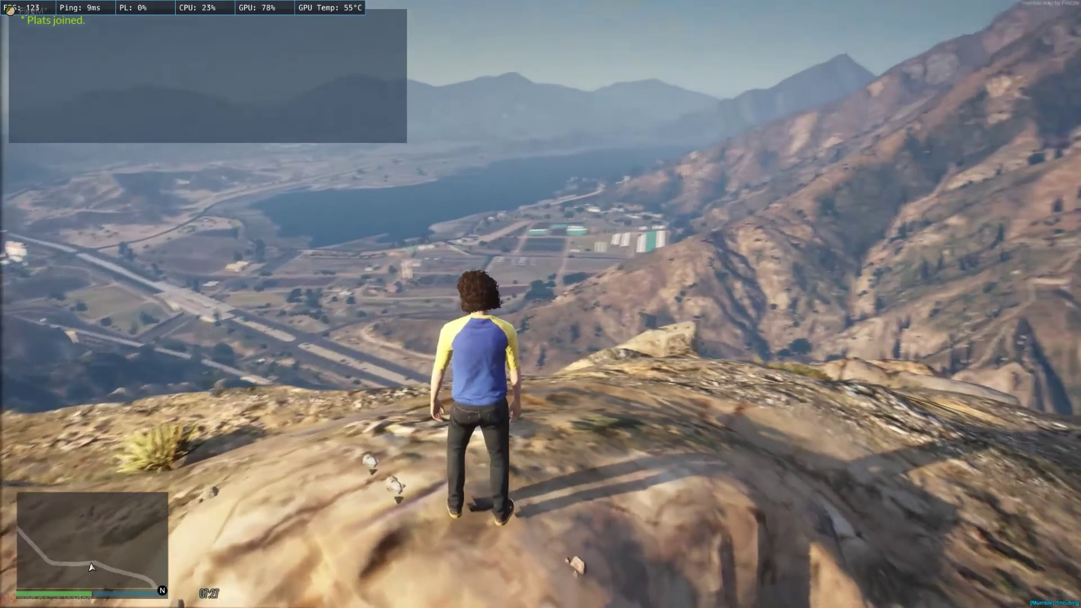